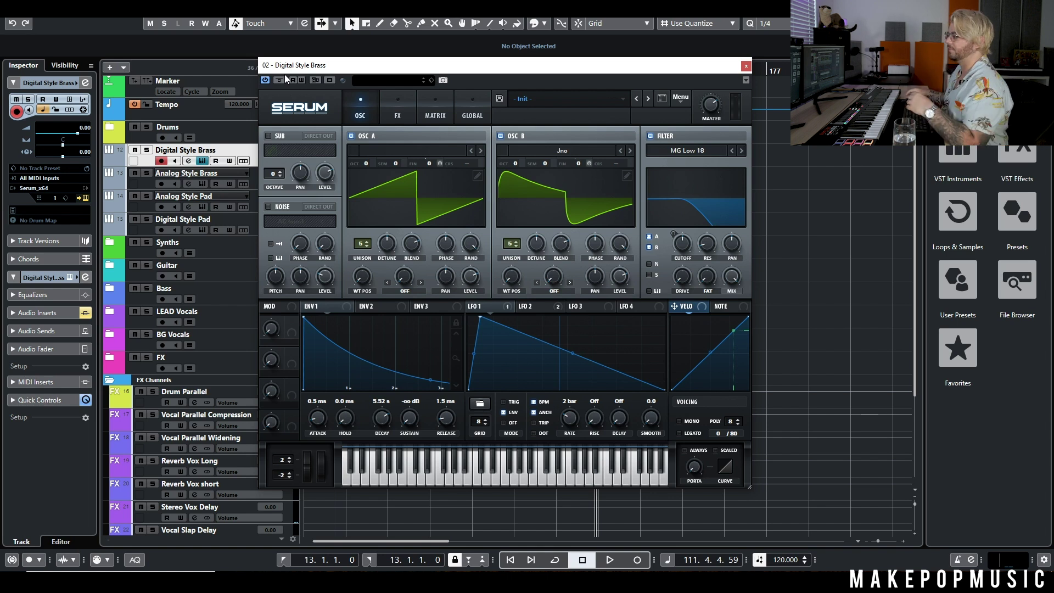
# Review the Digital Style Brass patch's oscillator waveforms and its chorus, reverb and EQ effects
pyautogui.moveTo(452, 69); pyautogui.dragTo(487, 120)
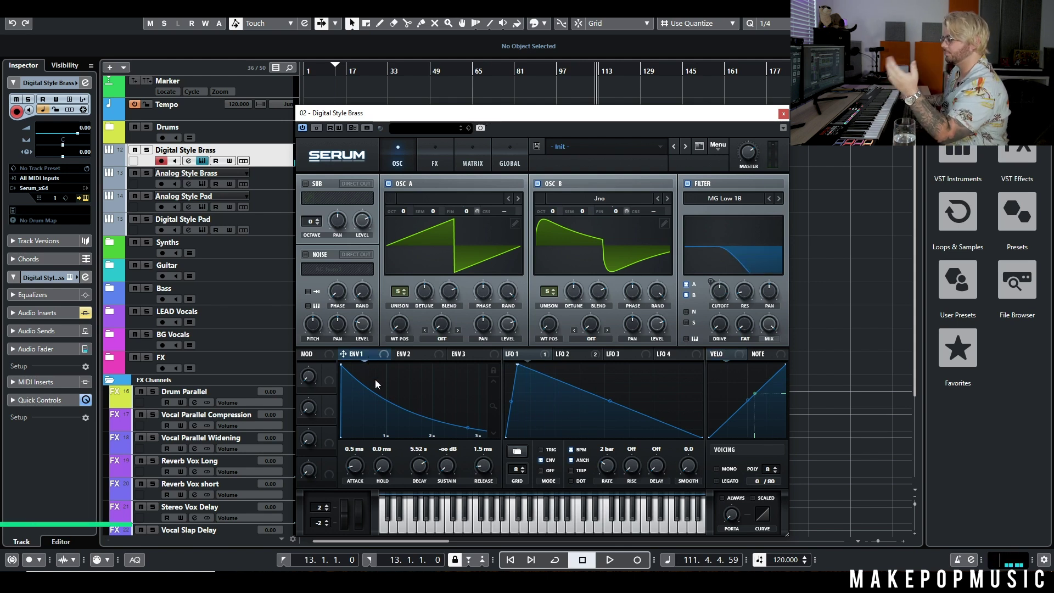
pyautogui.click(449, 258)
pyautogui.click(449, 255)
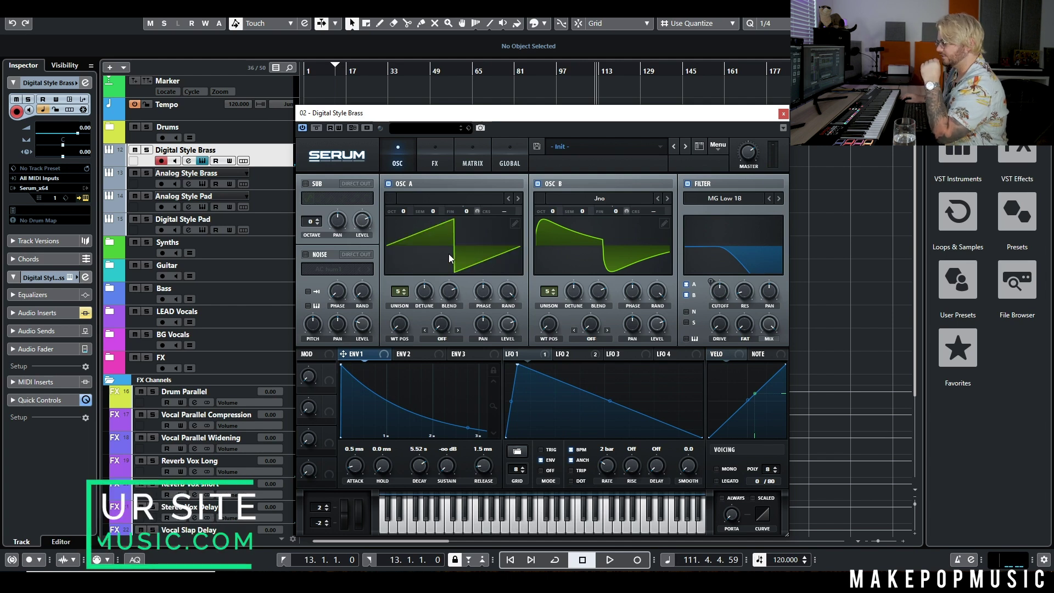
pyautogui.click(559, 251)
pyautogui.click(559, 252)
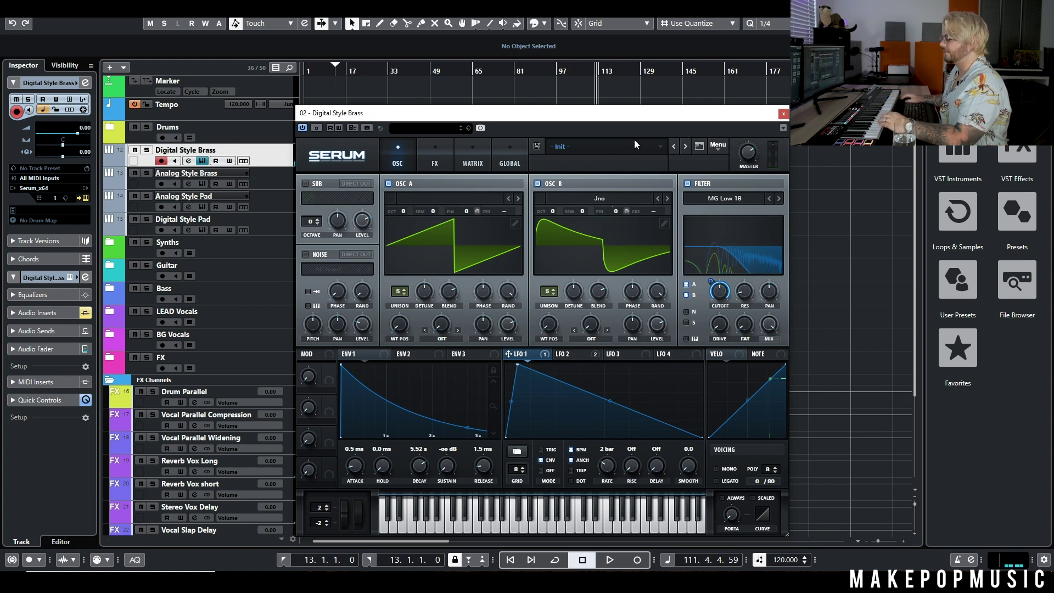
pyautogui.click(442, 160)
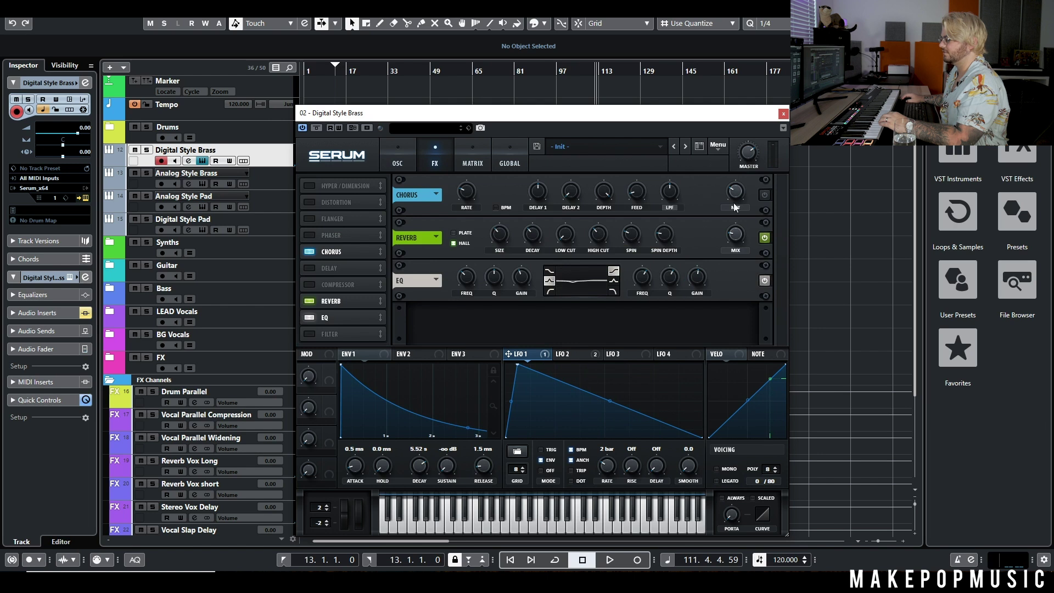
pyautogui.click(407, 156)
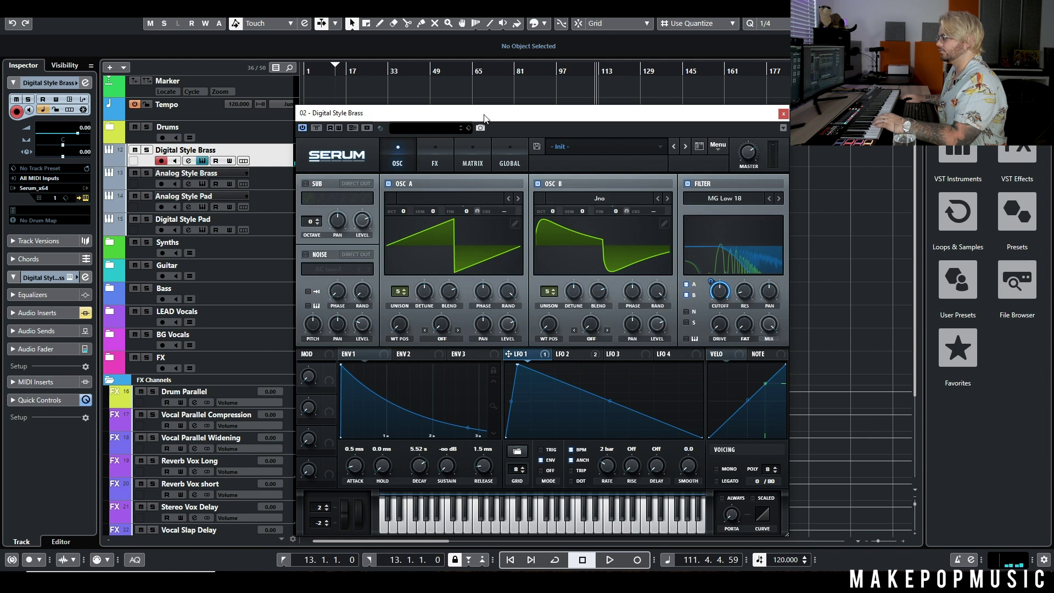
# Close the synth window and select the Analog Style Brass track to audition it
pyautogui.moveTo(486, 113); pyautogui.dragTo(466, 187)
pyautogui.click(773, 188)
pyautogui.click(268, 174)
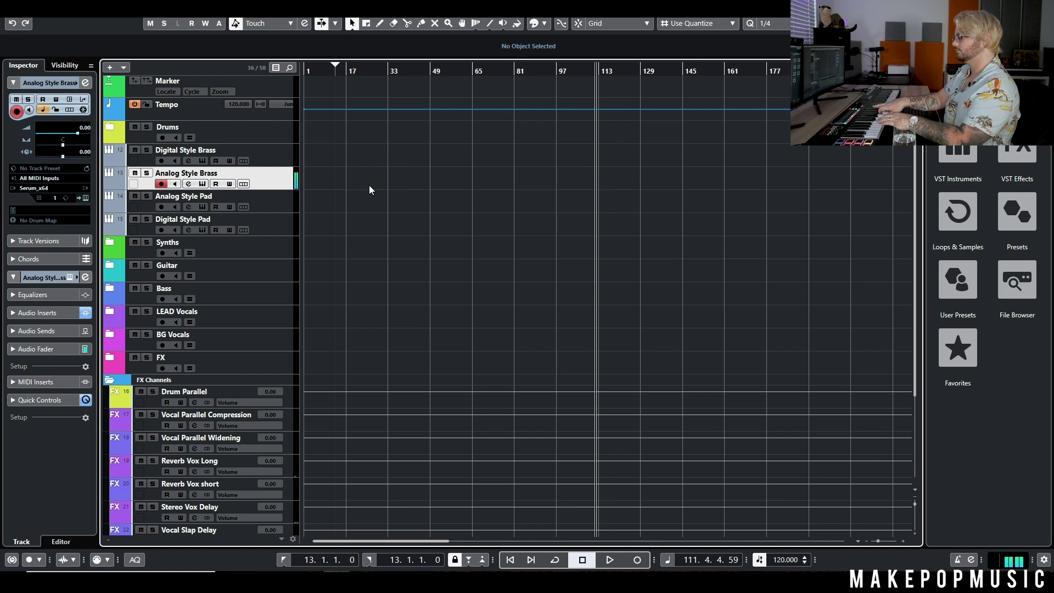
# Reopen the Digital Style Brass synth and fine-tune oscillator A to -5 cents and oscillator B to 7 cents
pyautogui.click(201, 162)
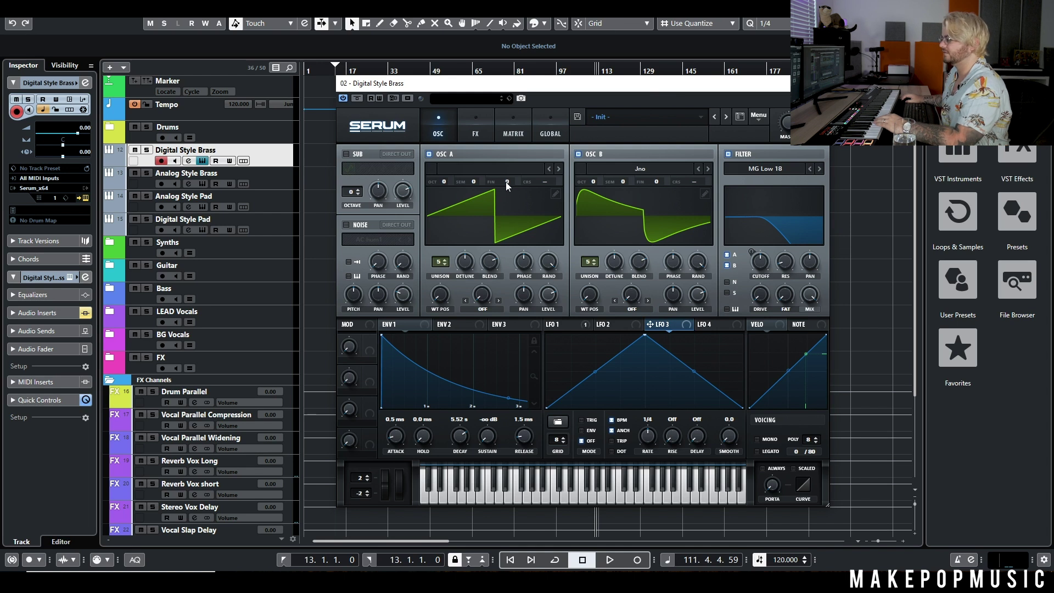
pyautogui.scroll(1, 506, 182)
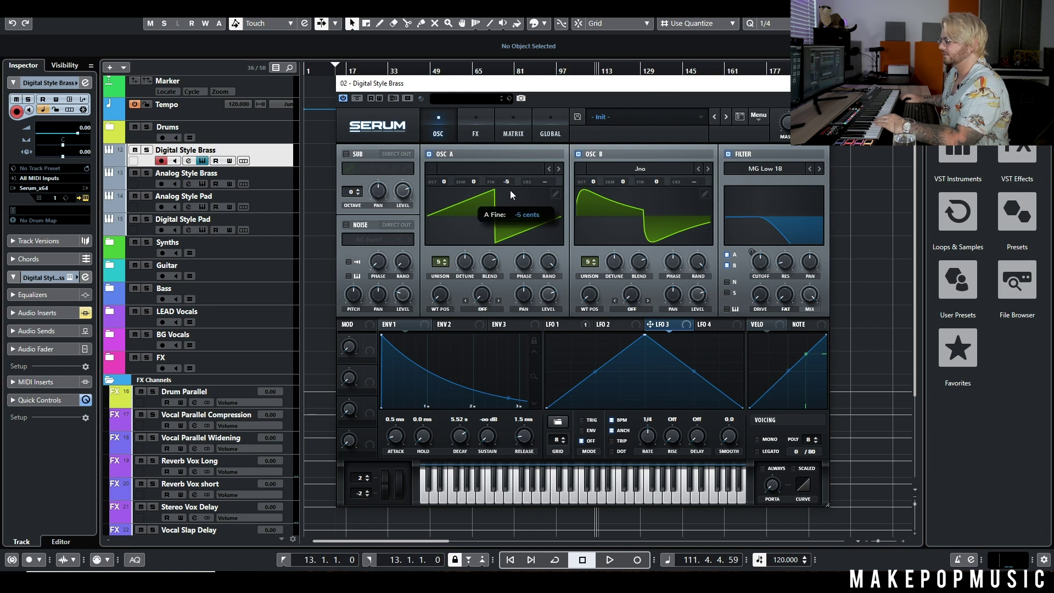
pyautogui.scroll(5, 657, 179)
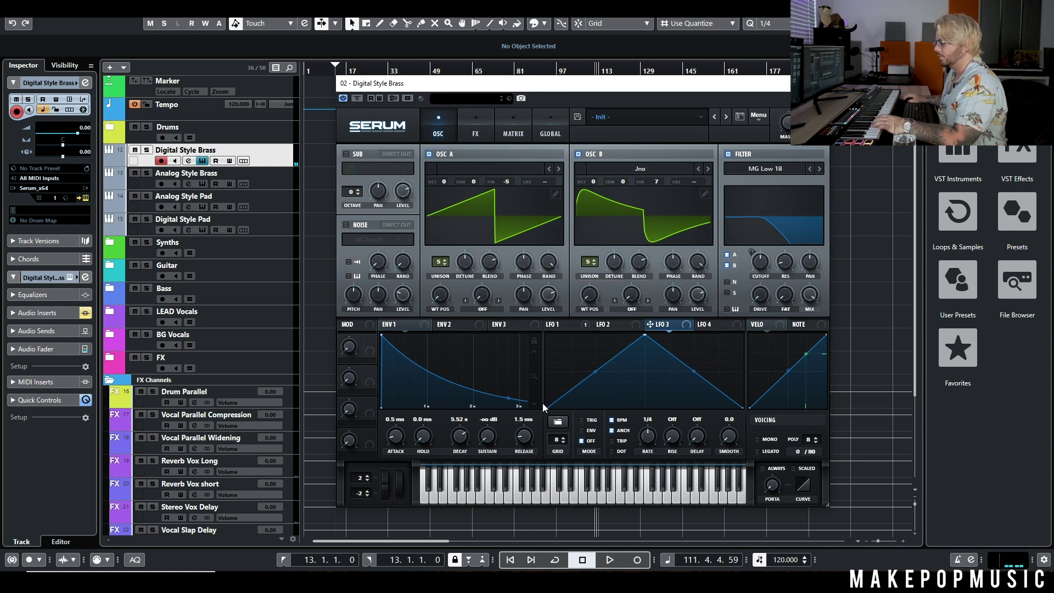
# Reshape LFO 3 into a shallow, irregular wave around mid-height by adding and moving curve points across the whole cycle
pyautogui.moveTo(548, 401); pyautogui.dragTo(550, 370)
pyautogui.doubleClick(576, 365)
pyautogui.doubleClick(589, 368)
pyautogui.moveTo(589, 368); pyautogui.dragTo(609, 378)
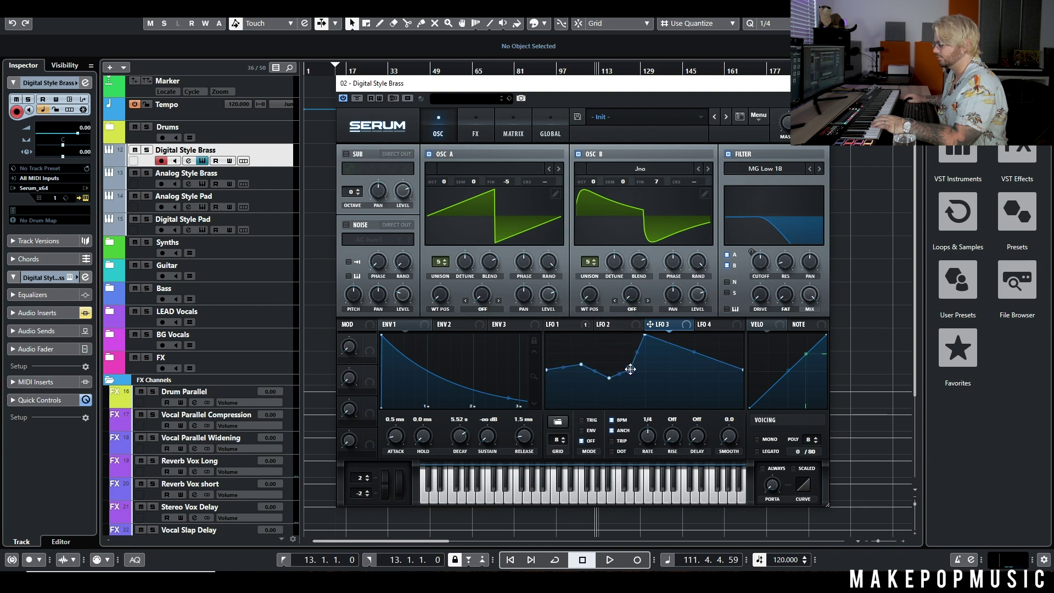
pyautogui.moveTo(645, 336); pyautogui.dragTo(691, 364)
pyautogui.doubleClick(691, 361)
pyautogui.doubleClick(724, 375)
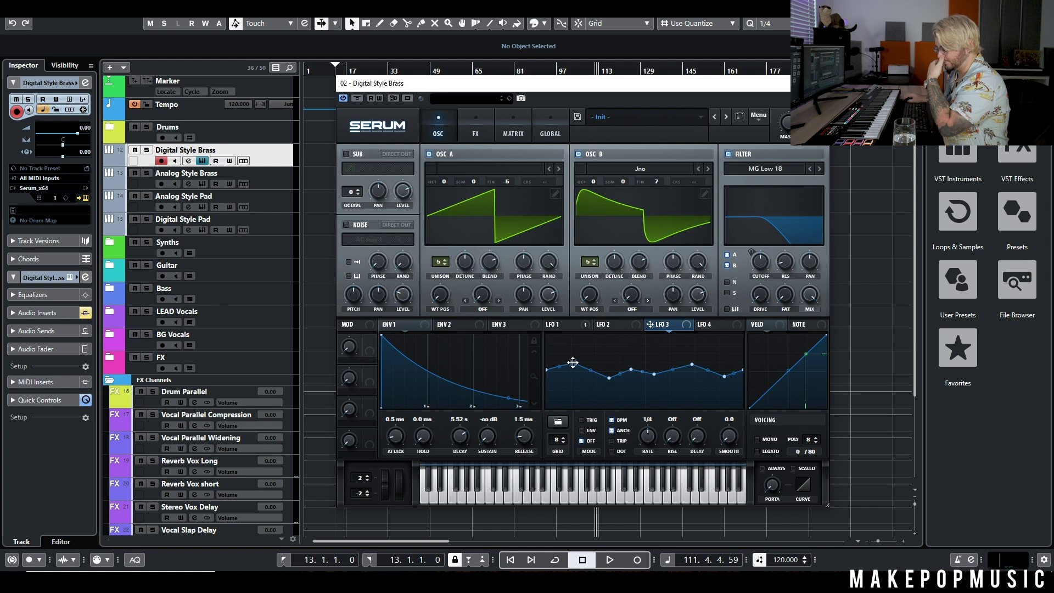
pyautogui.doubleClick(590, 376)
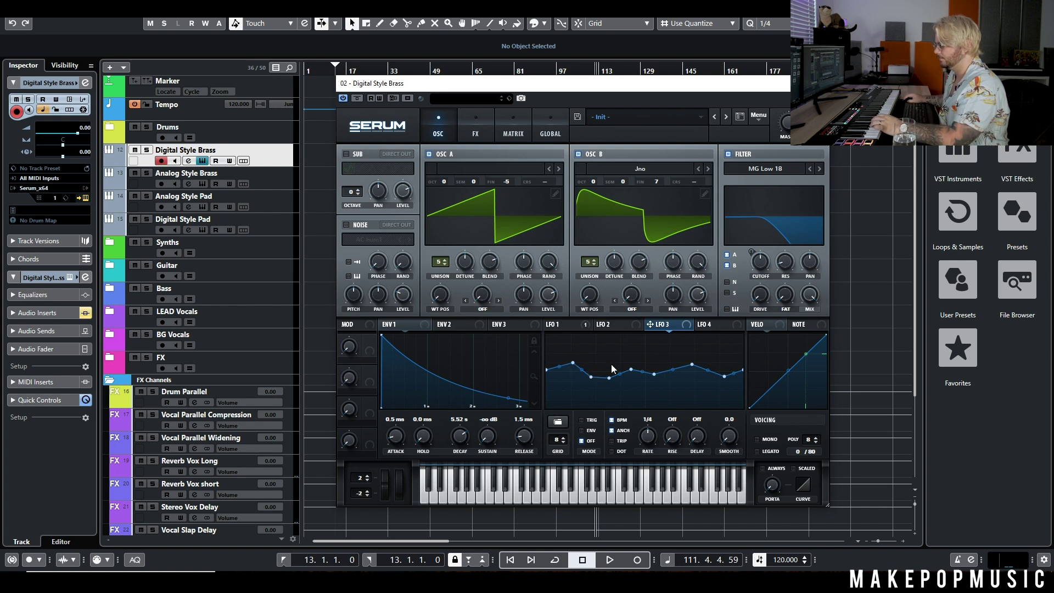
pyautogui.doubleClick(670, 364)
pyautogui.moveTo(705, 377); pyautogui.dragTo(669, 363)
# Turn off LFO 3's BPM sync, set its rate to 0.3 Hz and switch it to TRIG mode
pyautogui.click(611, 420)
pyautogui.click(611, 430)
pyautogui.moveTo(651, 449); pyautogui.dragTo(648, 450)
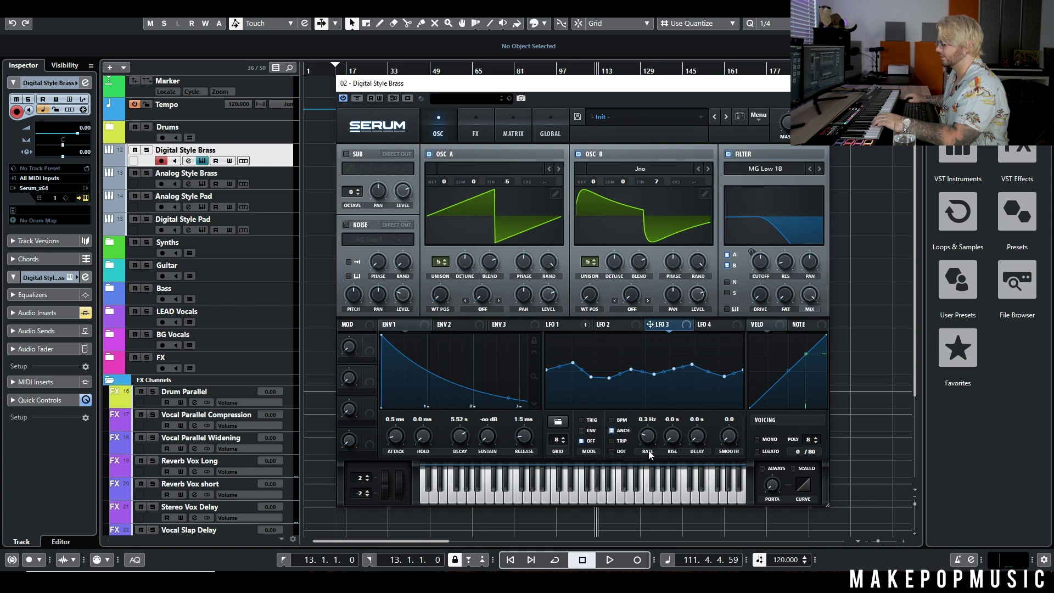
pyautogui.click(583, 421)
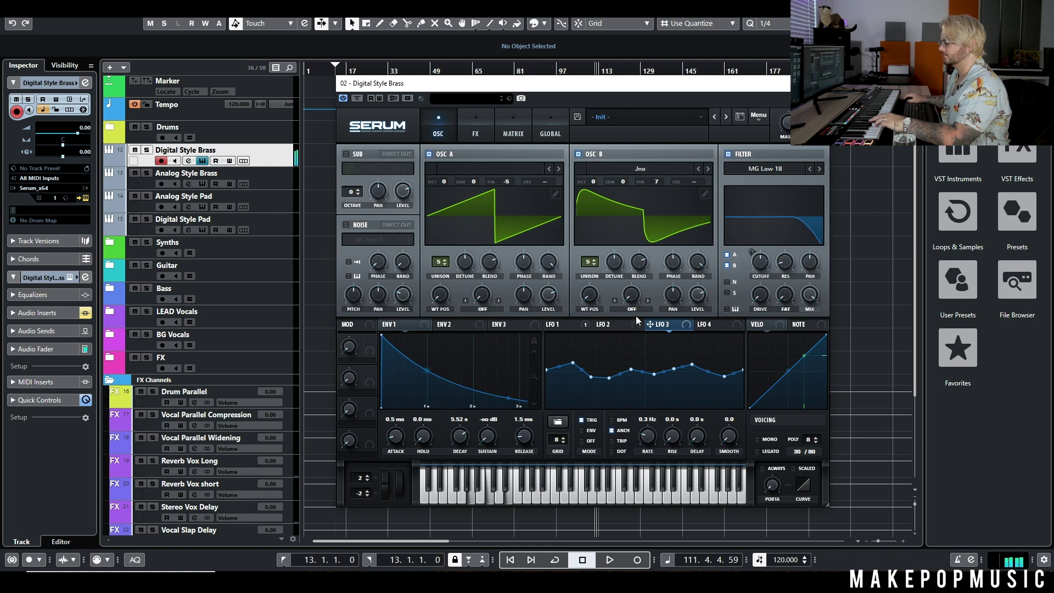
# Assign LFO 3 to the fine tuning of oscillators A and B, and check both routings in the modulation matrix
pyautogui.moveTo(509, 180); pyautogui.dragTo(510, 181)
pyautogui.moveTo(663, 325); pyautogui.dragTo(656, 185)
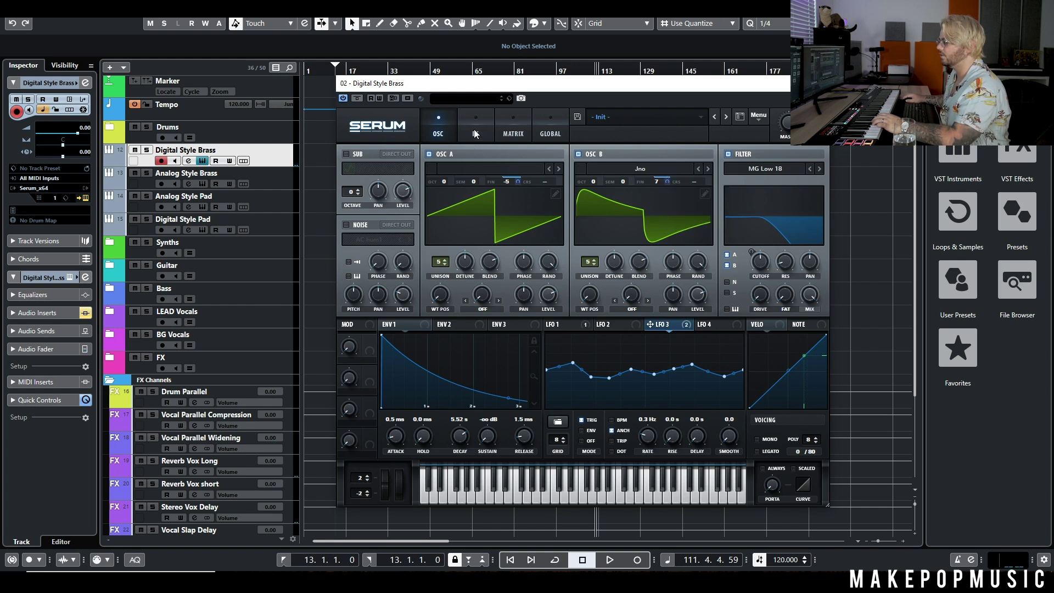
pyautogui.click(513, 129)
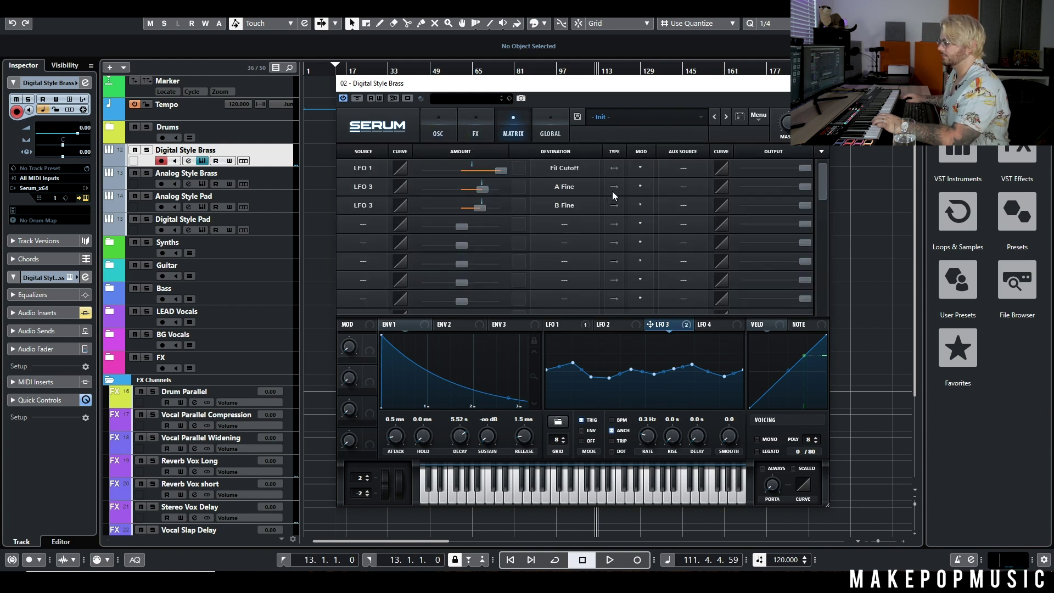
pyautogui.click(443, 128)
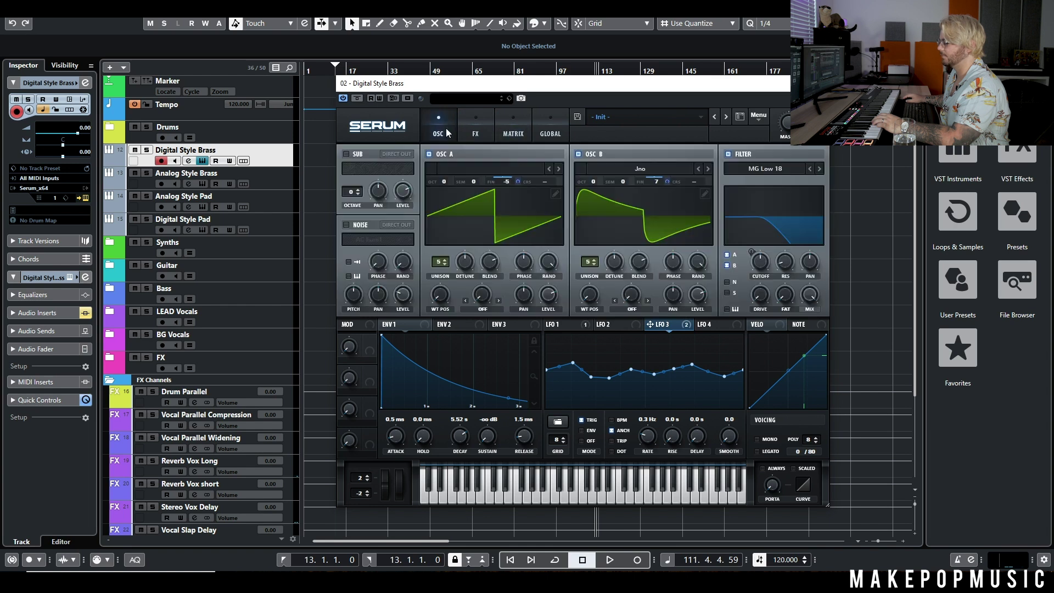
# Adjust LFO 3's modulation depth on both oscillators' fine tuning, setting the amount on oscillator B to 48
pyautogui.moveTo(665, 182); pyautogui.dragTo(669, 205)
pyautogui.moveTo(517, 181); pyautogui.dragTo(516, 222)
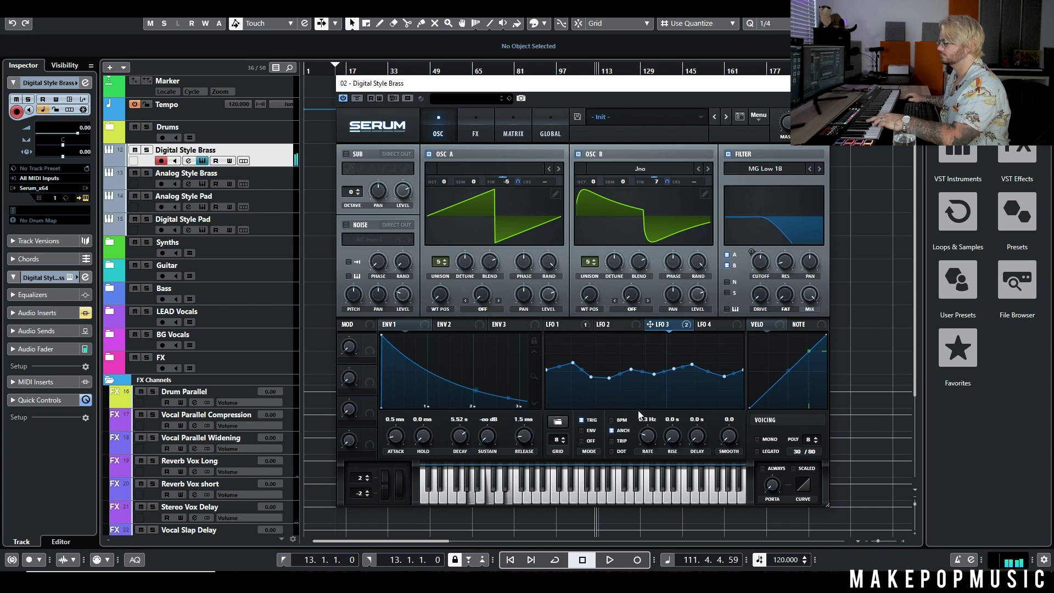
pyautogui.moveTo(517, 184); pyautogui.dragTo(518, 167)
pyautogui.moveTo(673, 179); pyautogui.dragTo(675, 162)
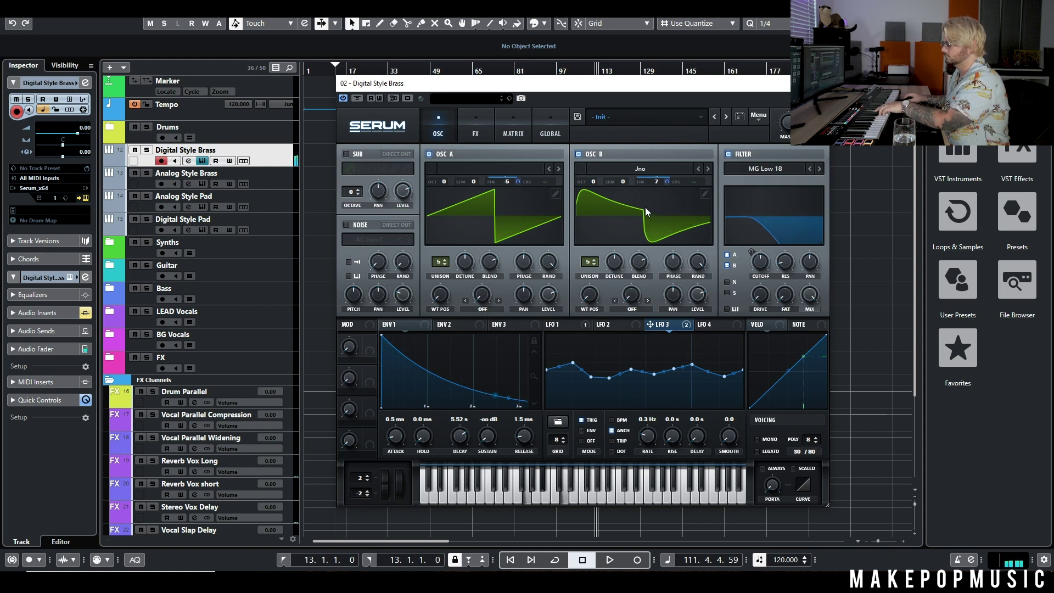
pyautogui.moveTo(661, 190); pyautogui.dragTo(664, 217)
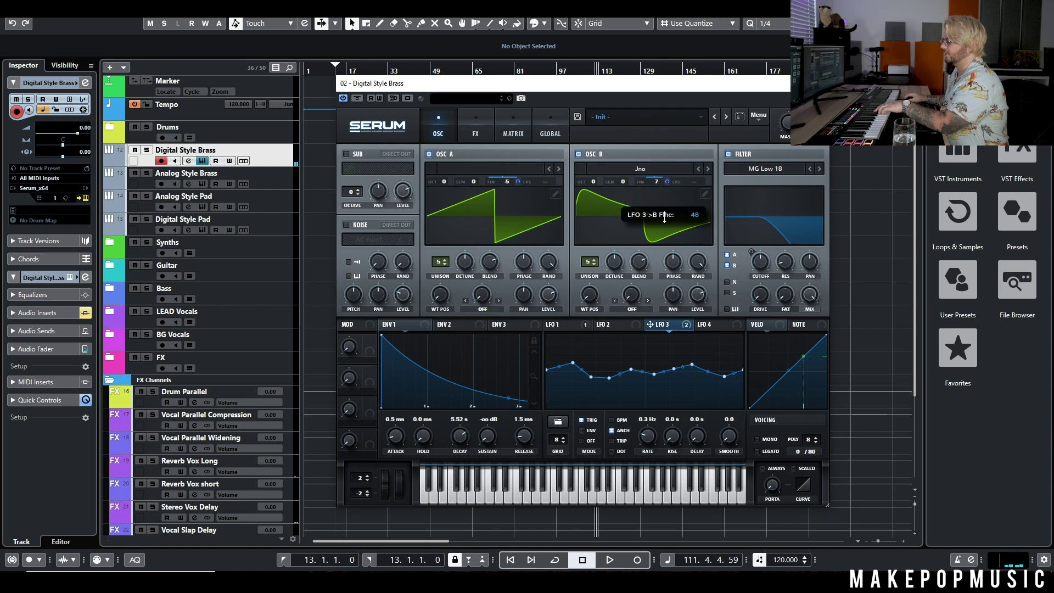
pyautogui.moveTo(510, 182); pyautogui.dragTo(516, 207)
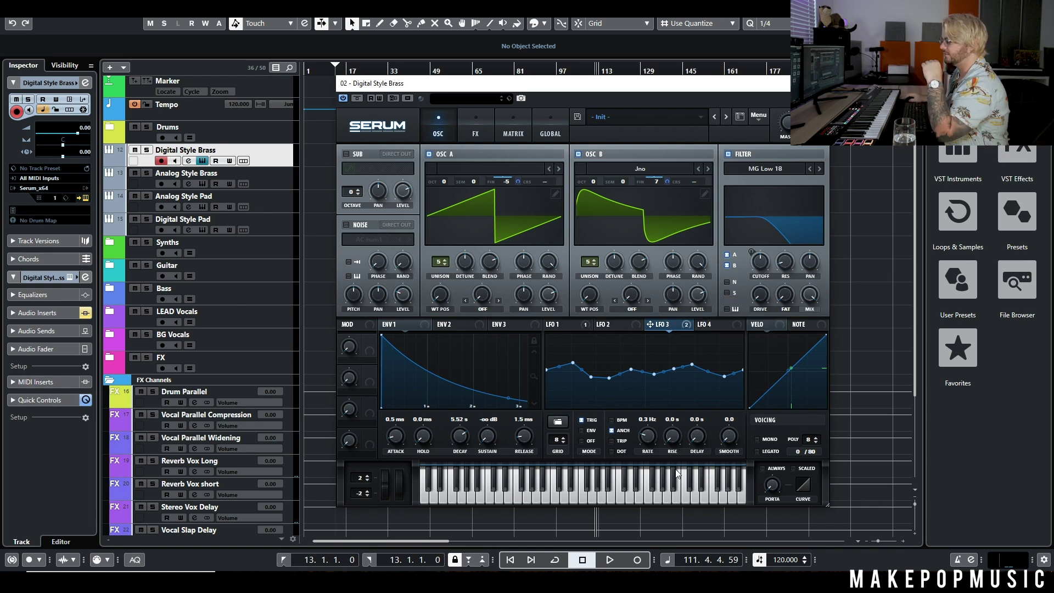
# Try a slower LFO 3 rate of 0.1 Hz and set it back to 0.3 Hz
pyautogui.moveTo(646, 439); pyautogui.dragTo(649, 447)
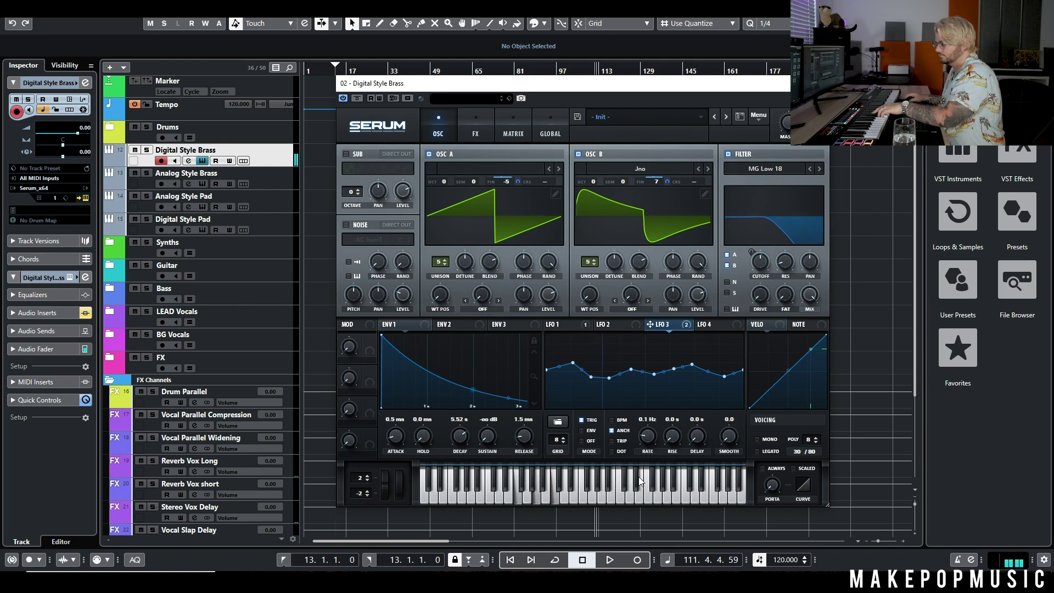
pyautogui.moveTo(648, 442); pyautogui.dragTo(648, 437)
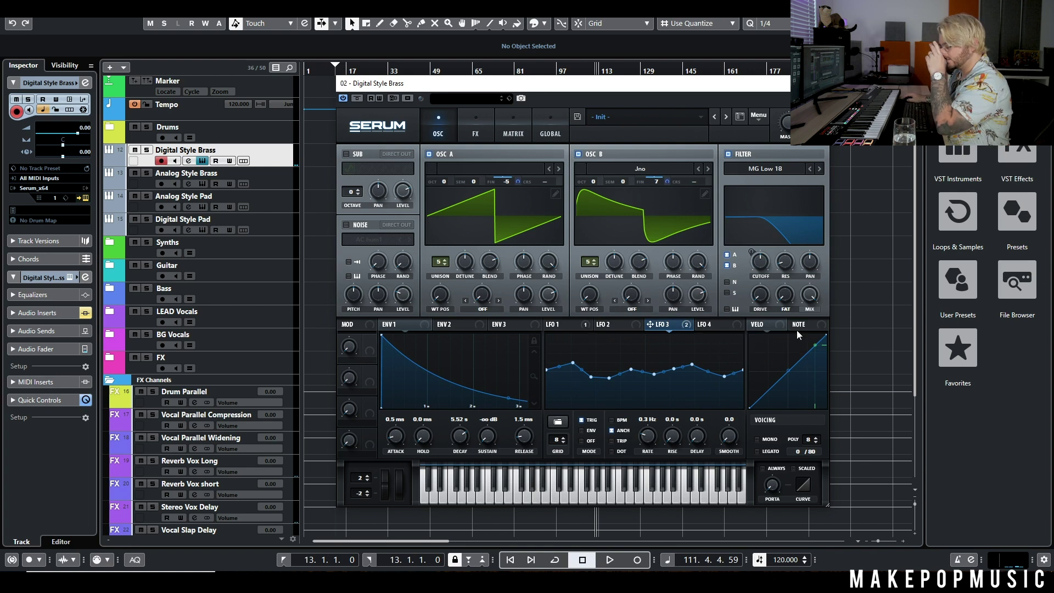
pyautogui.click(581, 419)
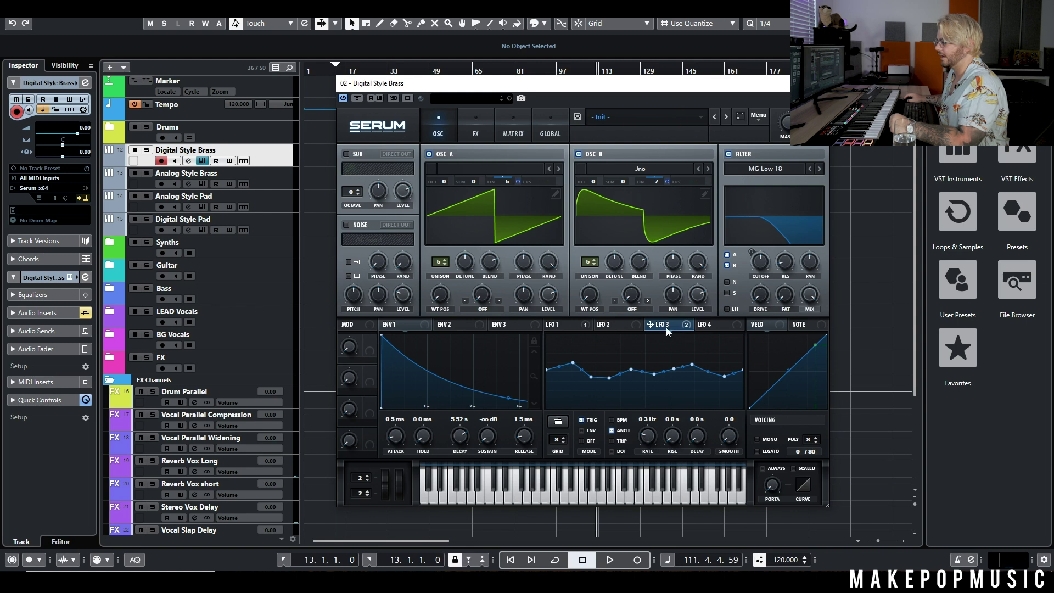
# Modulate both oscillators' warp amounts with LFO 3, using Bend + on oscillator A and Bend - on oscillator B
pyautogui.click(647, 302)
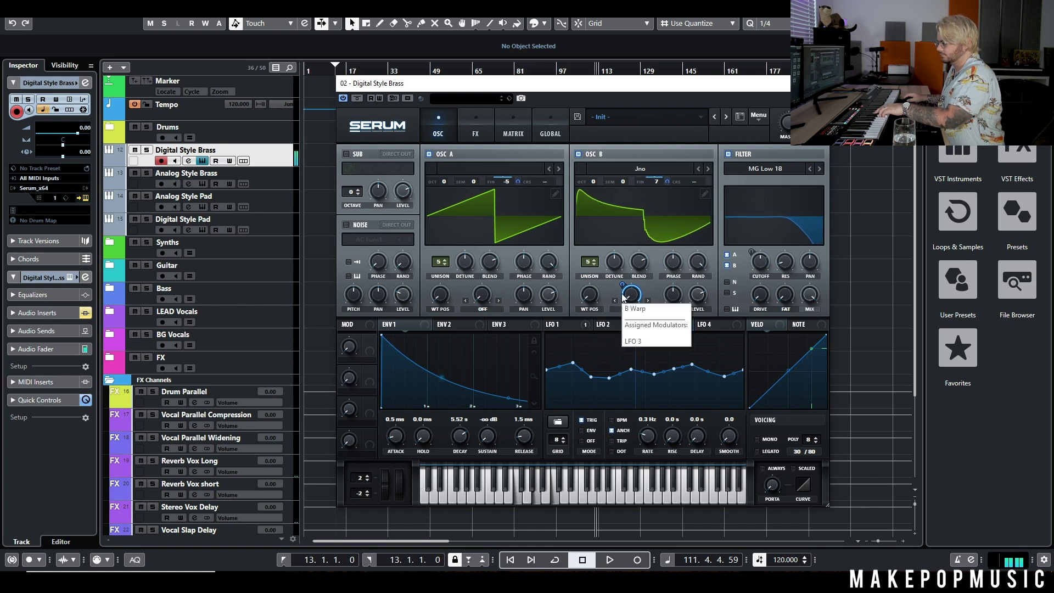
pyautogui.click(496, 300)
pyautogui.click(496, 300)
pyautogui.click(496, 300)
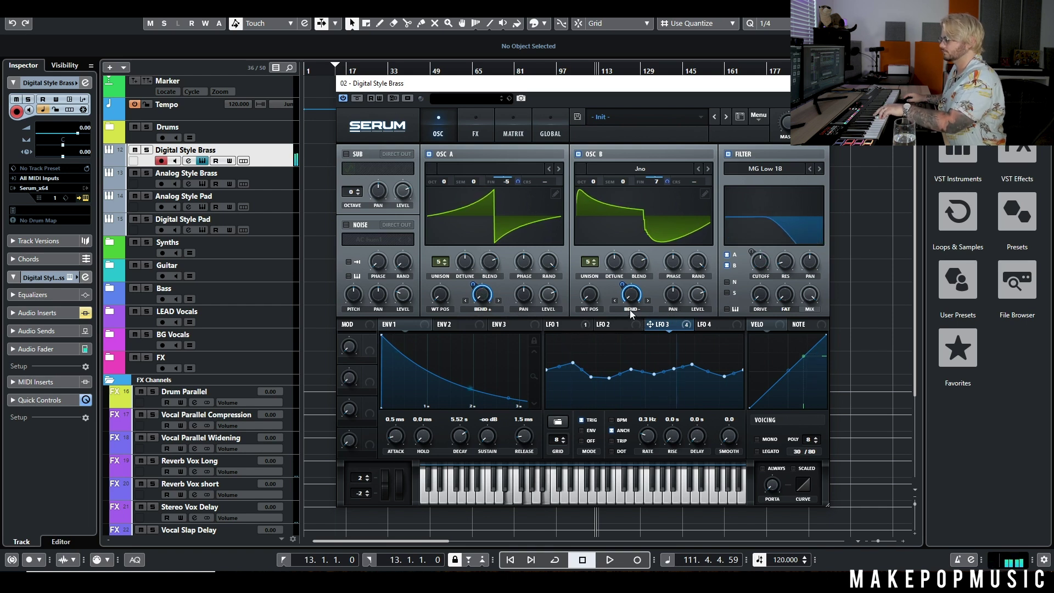
# Check the patch's effects chain against its oscillator settings
pyautogui.click(471, 135)
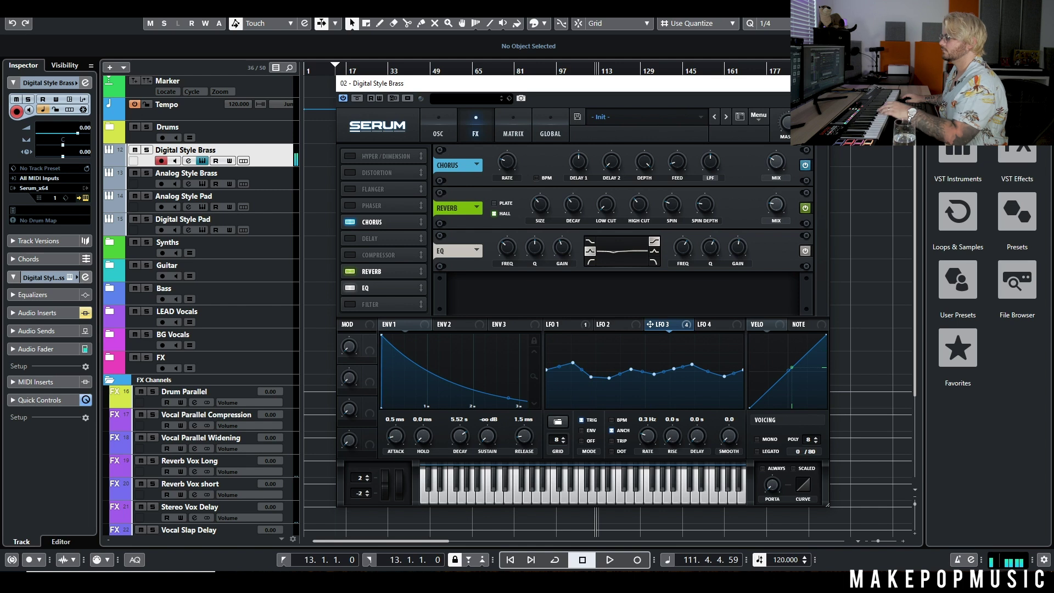
pyautogui.click(439, 134)
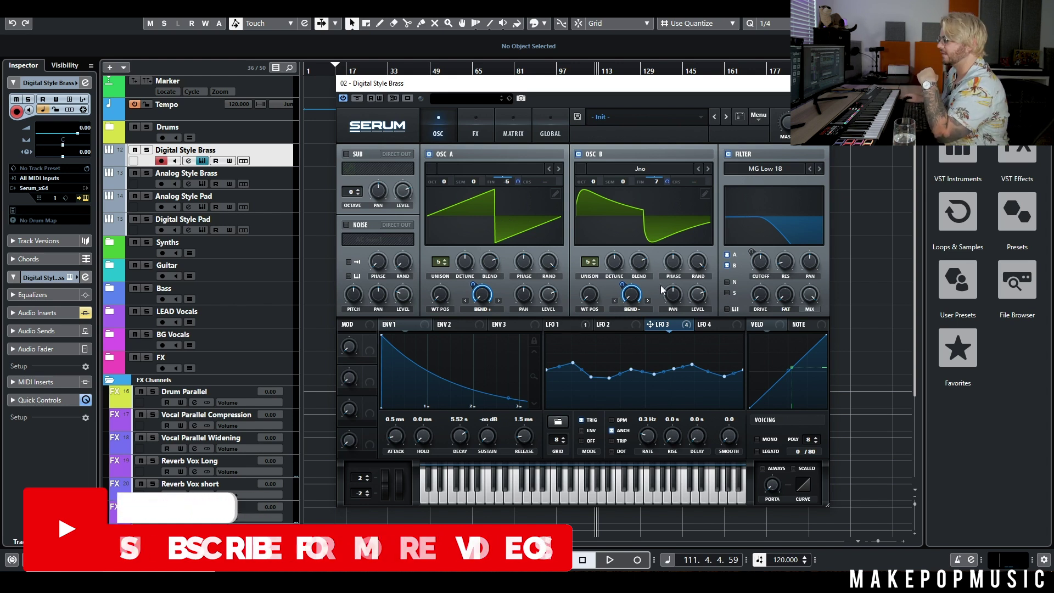
pyautogui.click(475, 136)
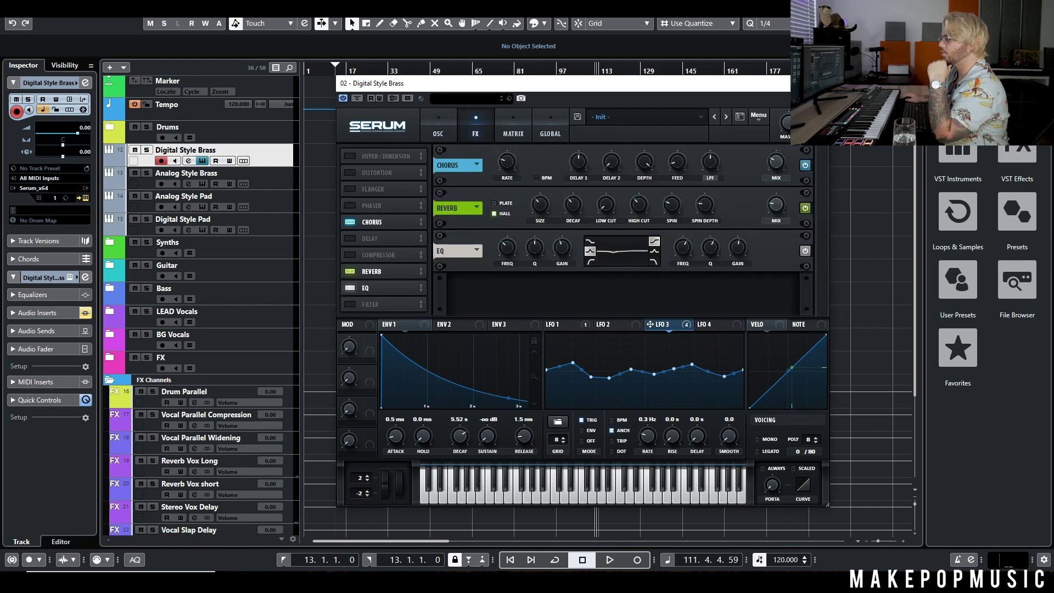
# Open the Digital Style Brass channel settings and load RC-20 Retro Color in the second insert slot
pyautogui.click(203, 161)
pyautogui.click(188, 160)
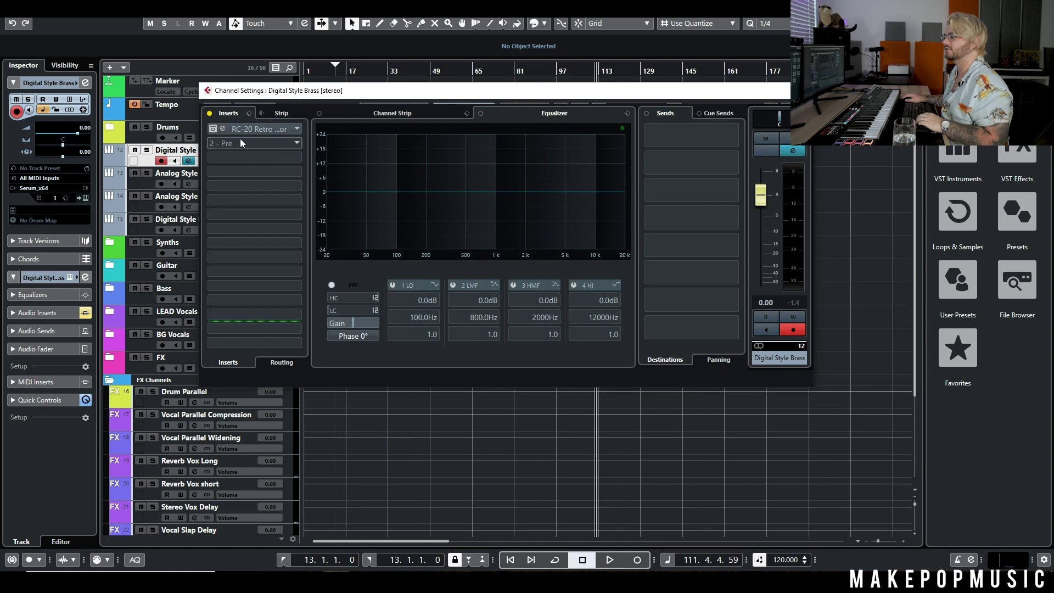
pyautogui.click(263, 143)
pyautogui.write('pro-c')
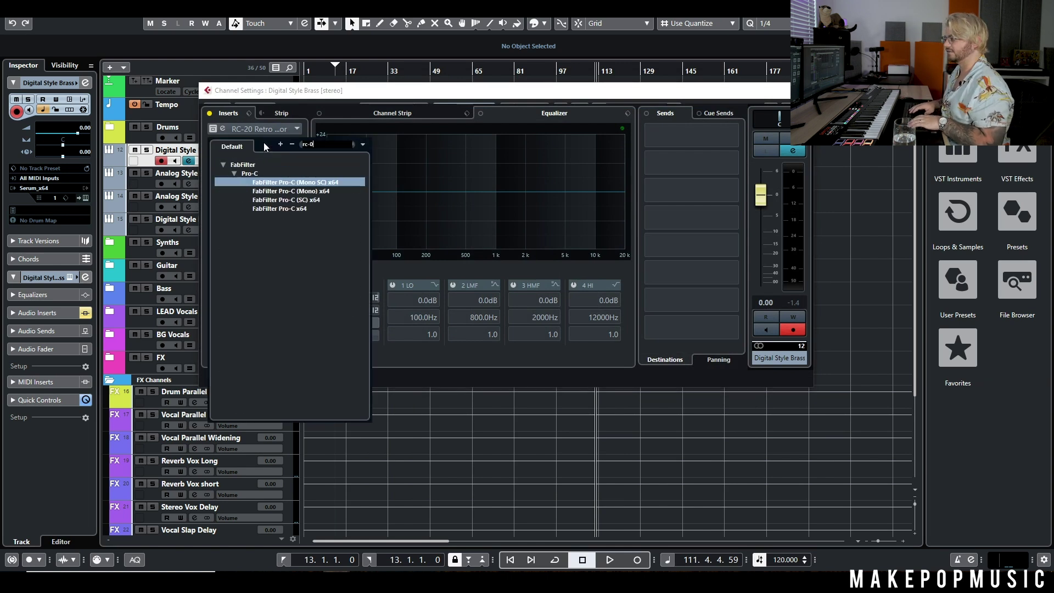
pyautogui.press('BackSpace')
pyautogui.write('20')
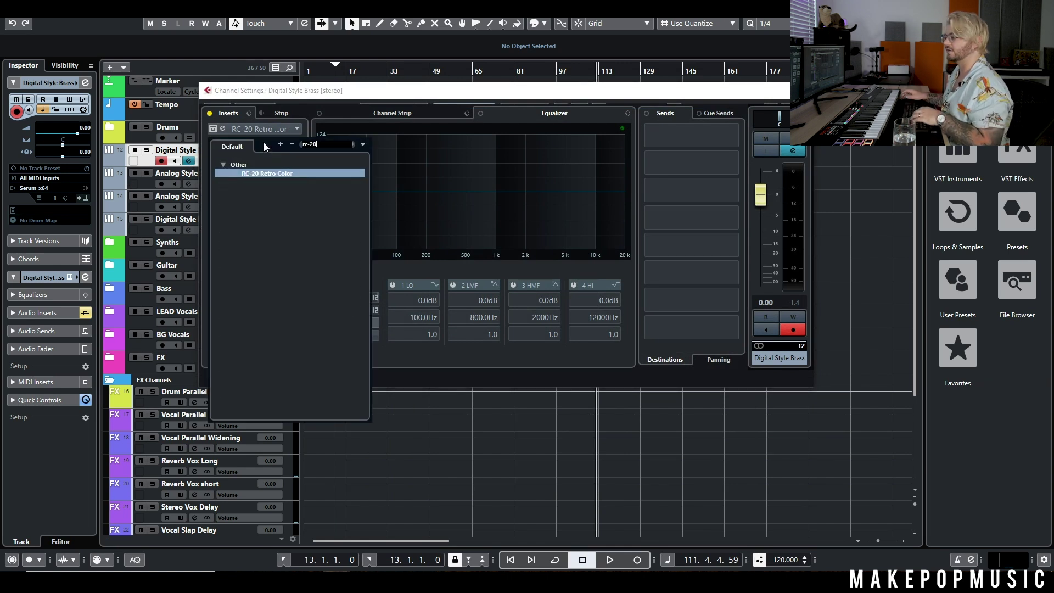
pyautogui.click(293, 172)
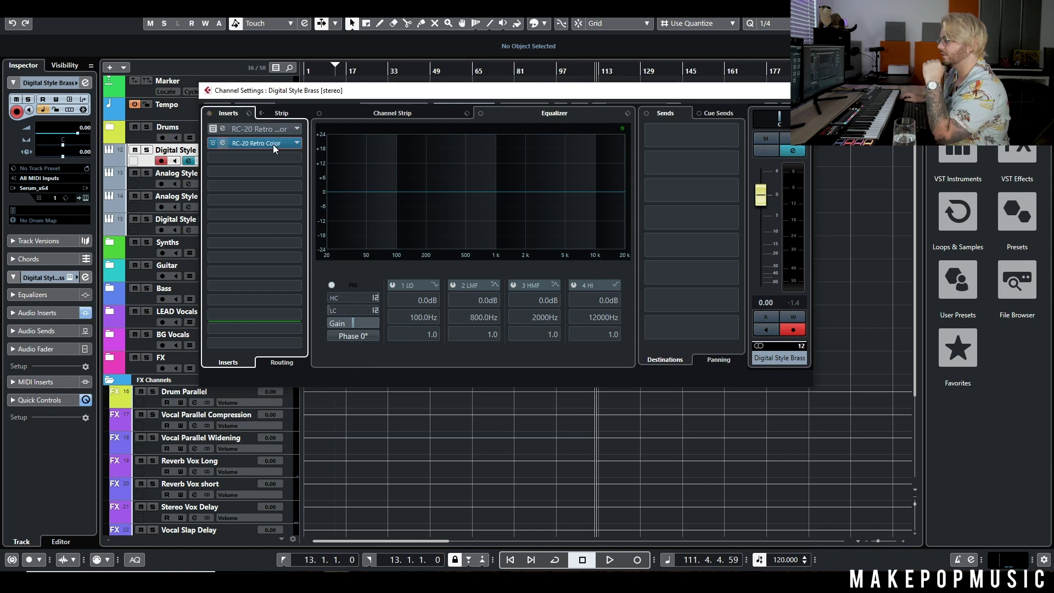
# Turn on the Digital module in the new RC-20 Retro Color insert
pyautogui.moveTo(516, 106); pyautogui.dragTo(516, 66)
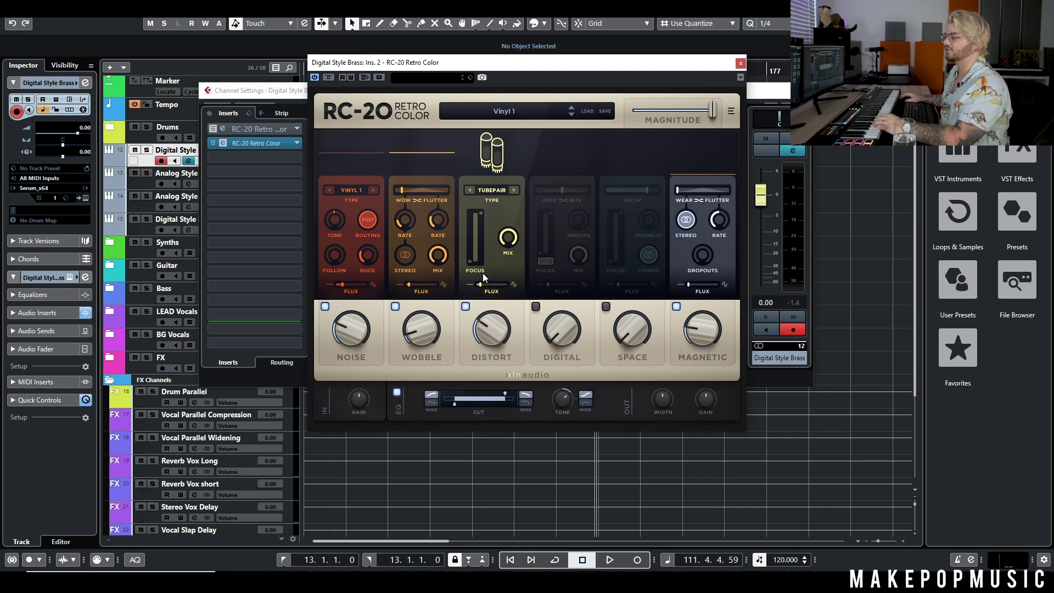
pyautogui.click(572, 320)
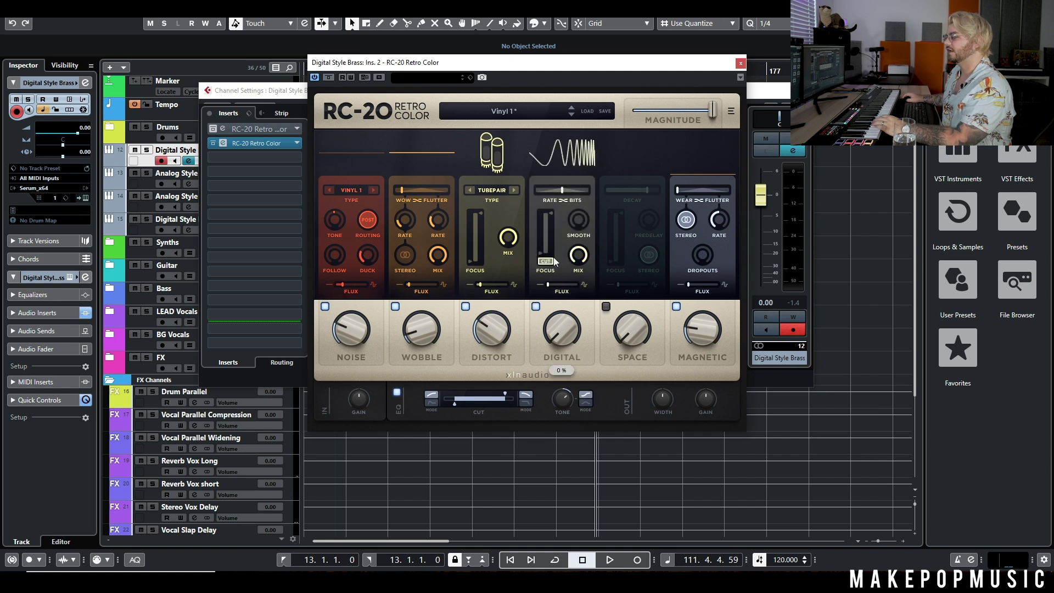
# Turn off the Digital module and briefly toggle the Space and Magnetic modules to compare them
pyautogui.click(538, 312)
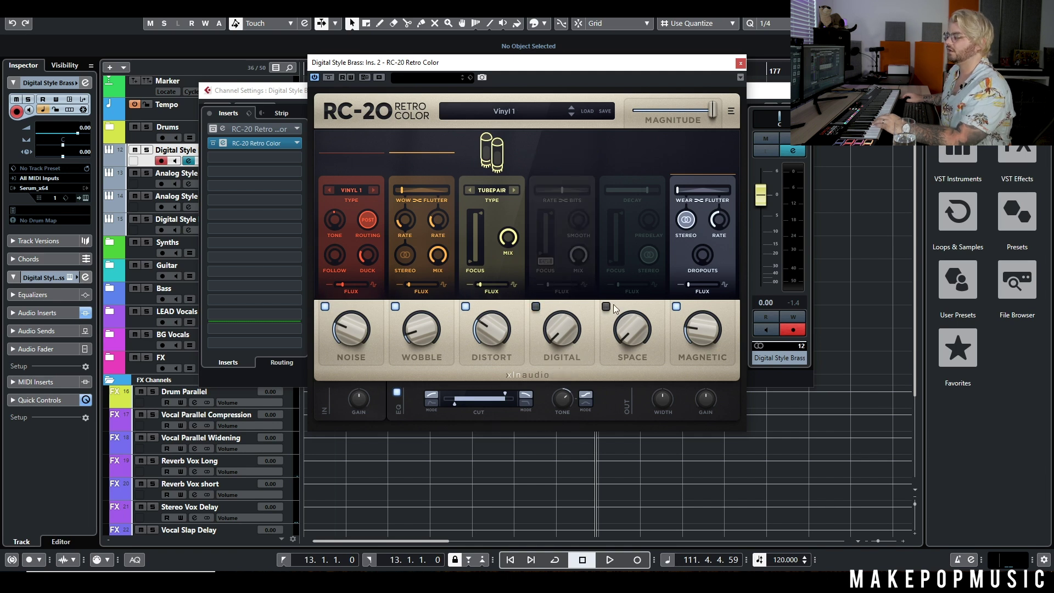
pyautogui.click(607, 306)
pyautogui.click(605, 307)
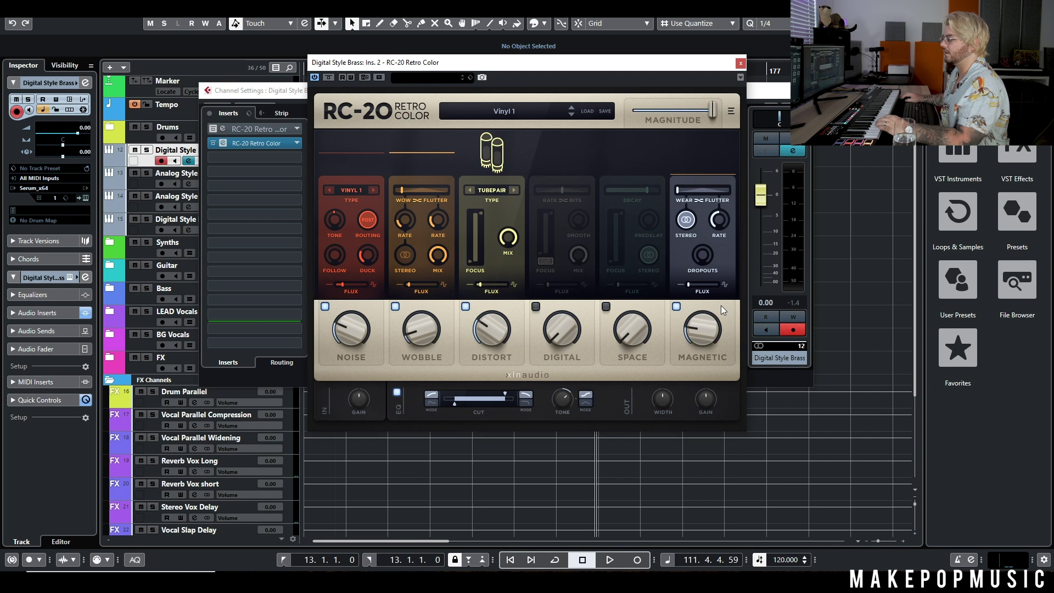
pyautogui.click(677, 307)
pyautogui.click(677, 308)
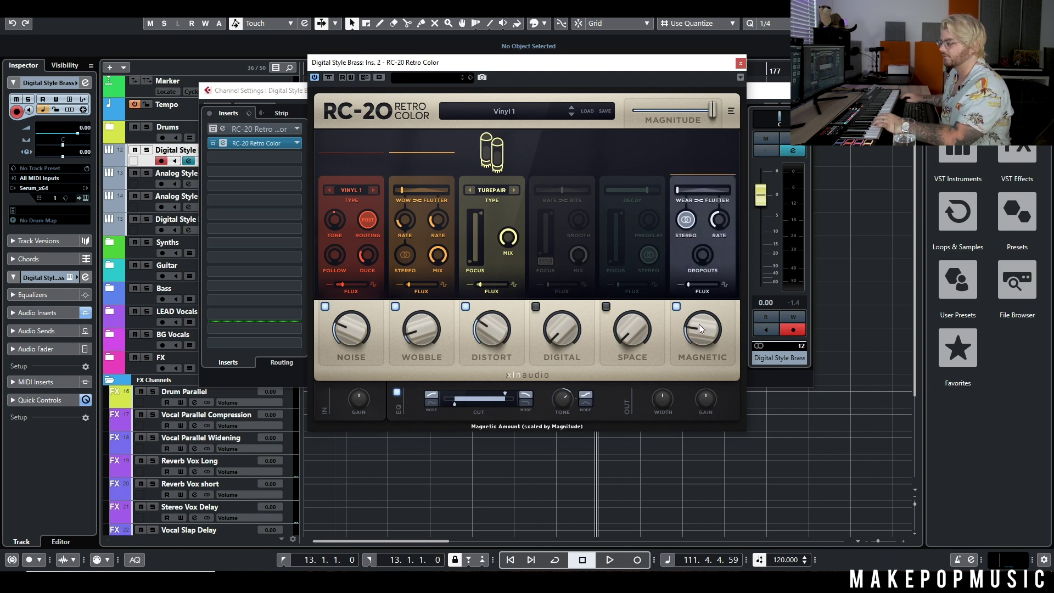
# Raise the Magnetic module's amount and Flux to maximum, and set its Wear and Flutter both to 100 %
pyautogui.moveTo(700, 326); pyautogui.dragTo(717, 252)
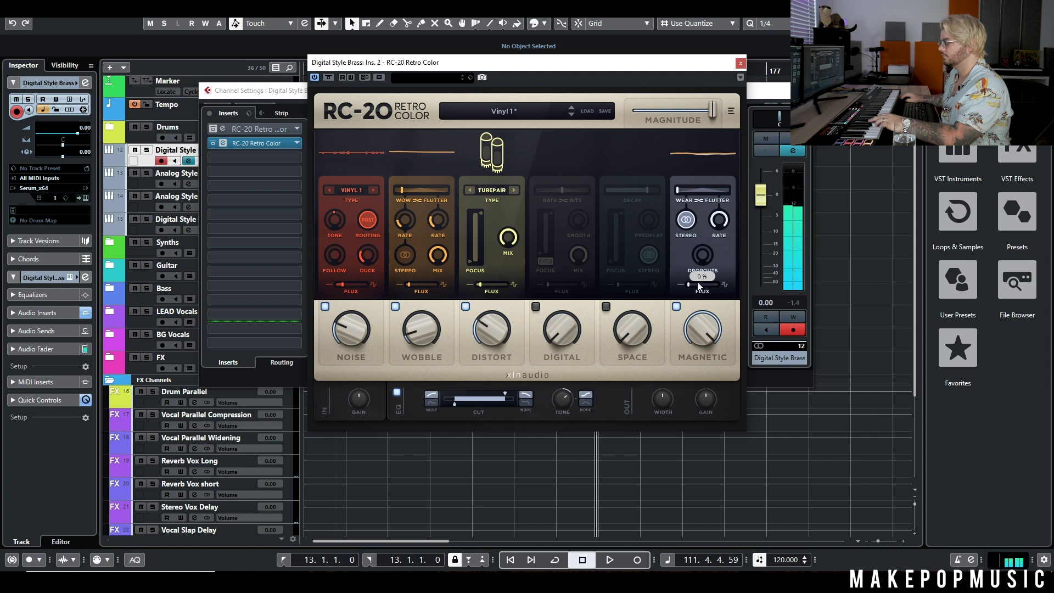
pyautogui.moveTo(687, 284); pyautogui.dragTo(740, 276)
pyautogui.moveTo(678, 190); pyautogui.dragTo(703, 195)
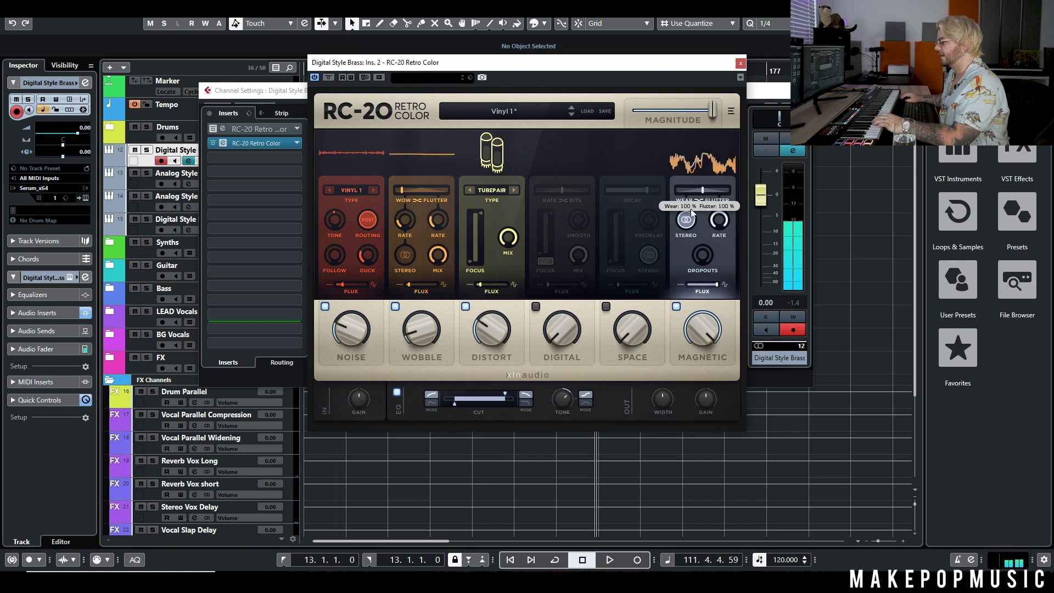
# Turn off the Magnetic, Noise, Wobble and Distort modules
pyautogui.click(677, 306)
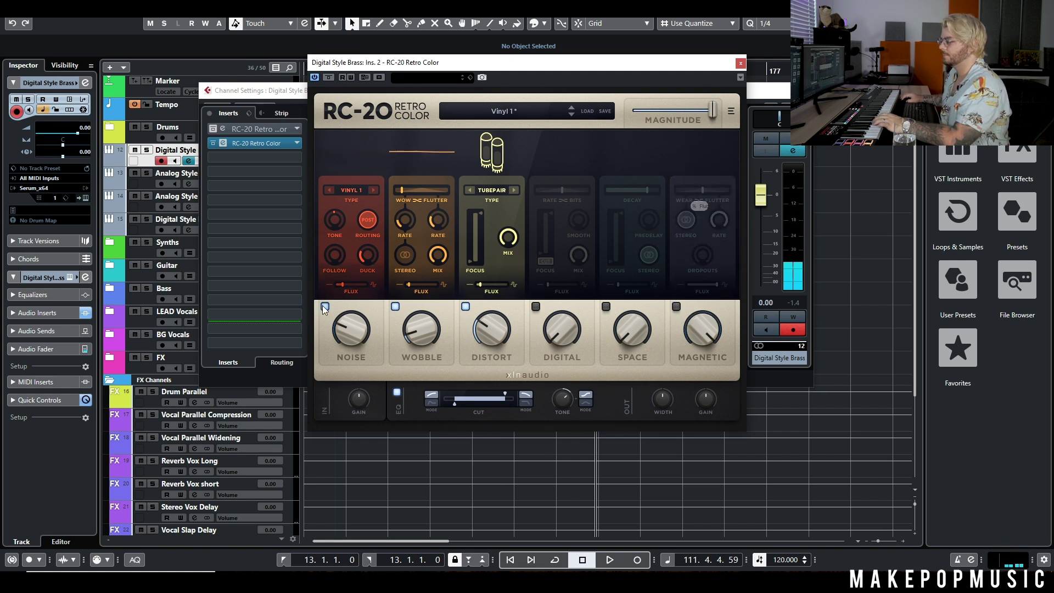
pyautogui.click(325, 306)
pyautogui.click(395, 306)
pyautogui.click(465, 306)
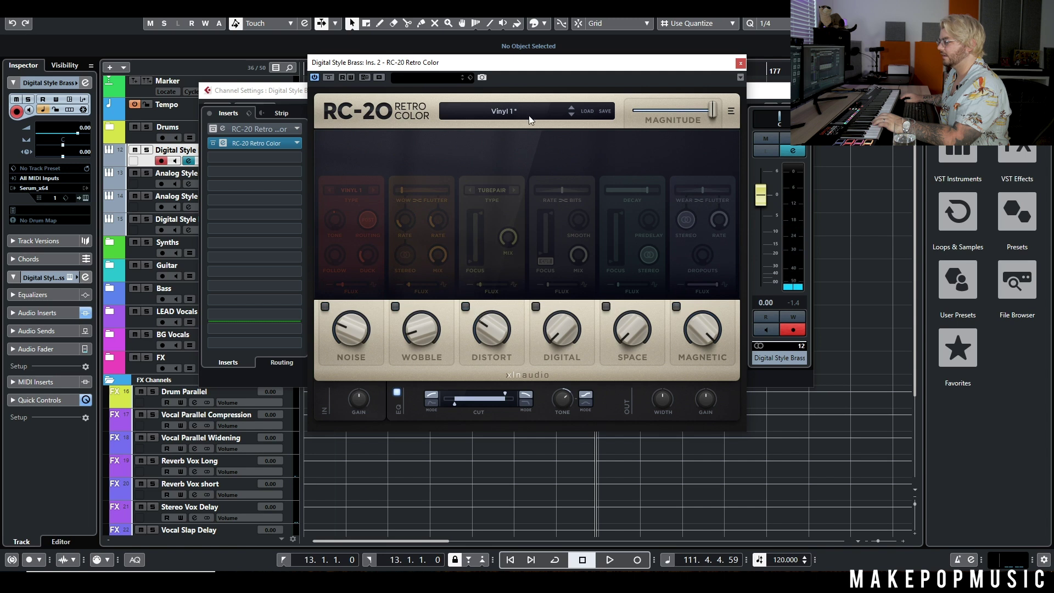
# Reload the Vinyl 1 preset and turn off Wobble, Distort and Magnetic, leaving only the Noise module on
pyautogui.click(528, 112)
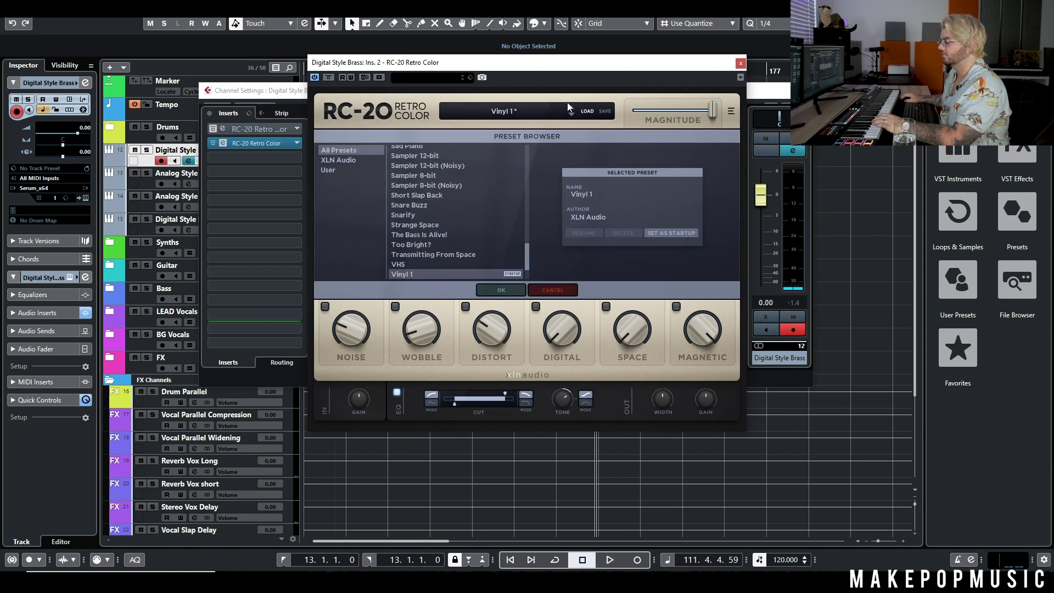
pyautogui.click(428, 274)
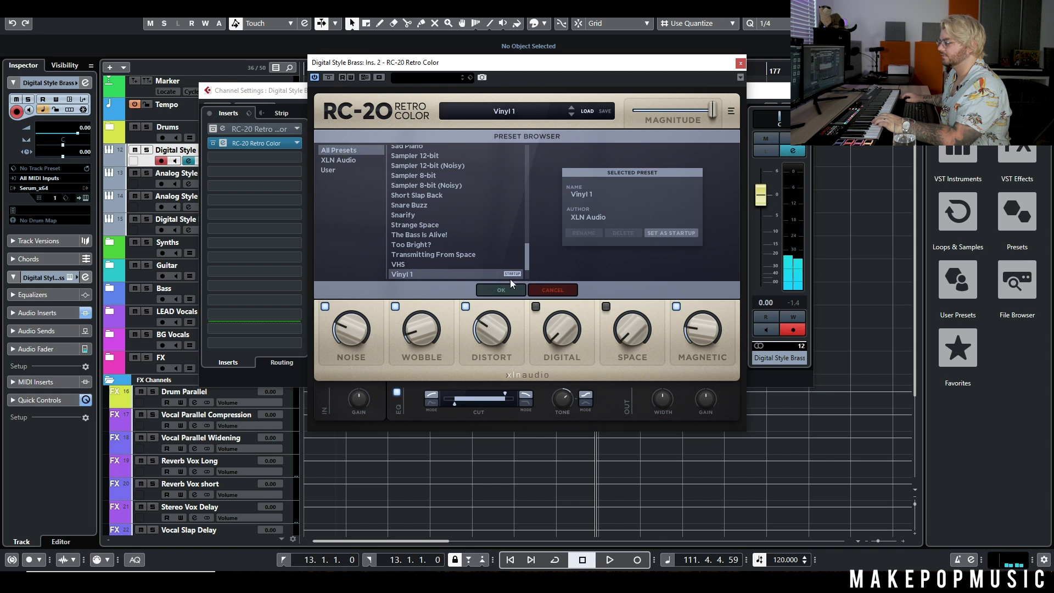
pyautogui.click(482, 132)
pyautogui.click(395, 306)
pyautogui.click(466, 306)
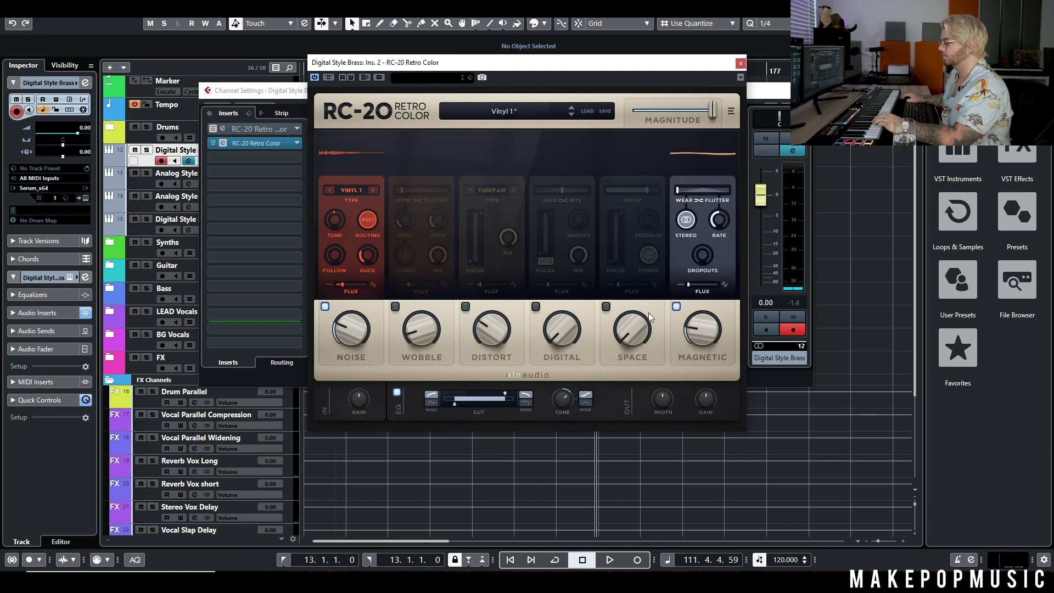
pyautogui.click(676, 306)
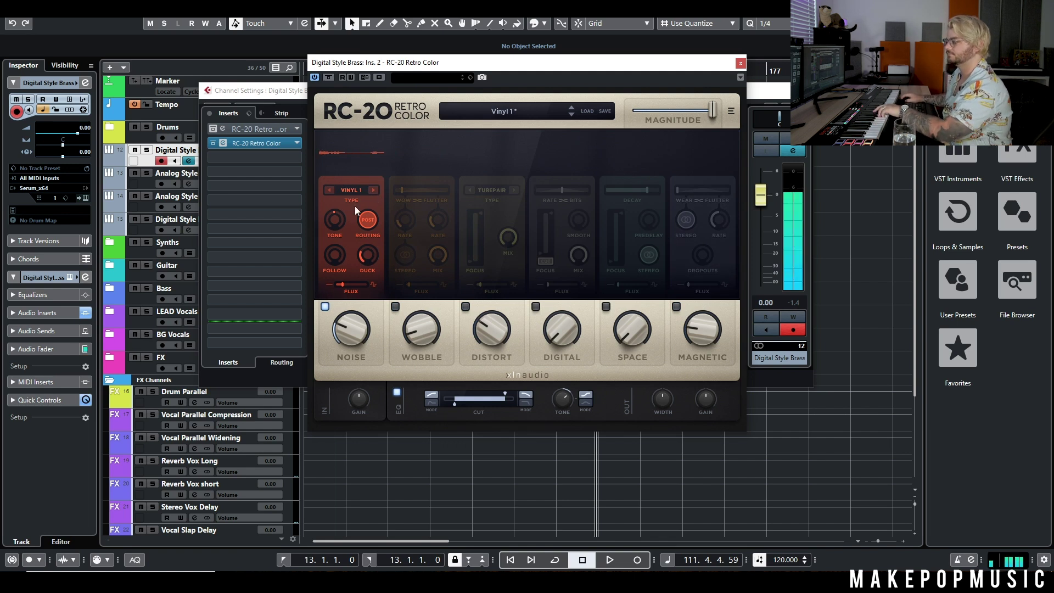
# Raise the Noise module's Follow amount and try different Duck amounts against the played sound
pyautogui.moveTo(335, 254); pyautogui.dragTo(349, 231)
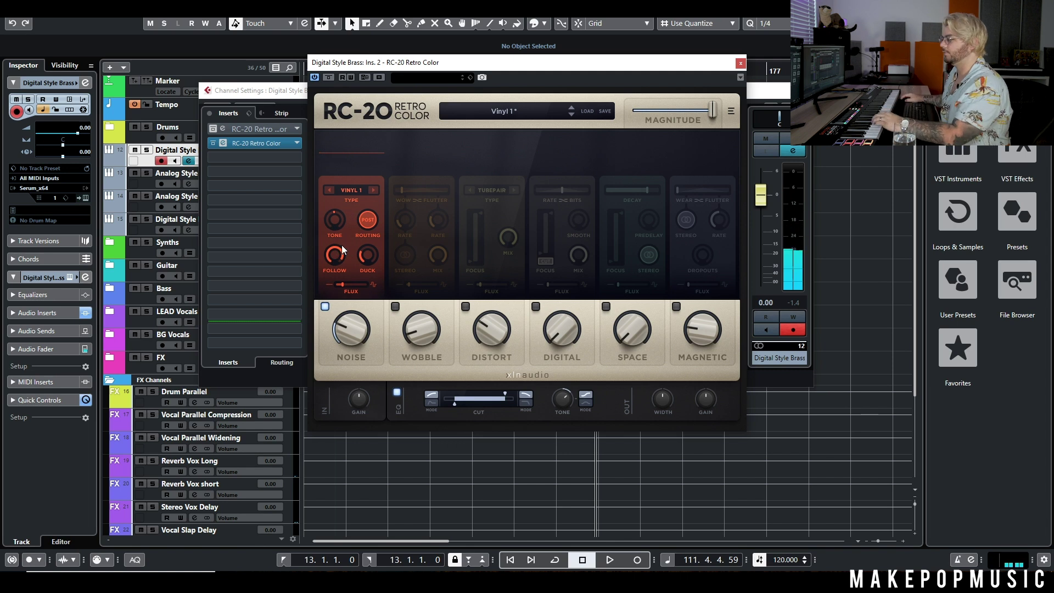
pyautogui.moveTo(335, 254); pyautogui.dragTo(324, 295)
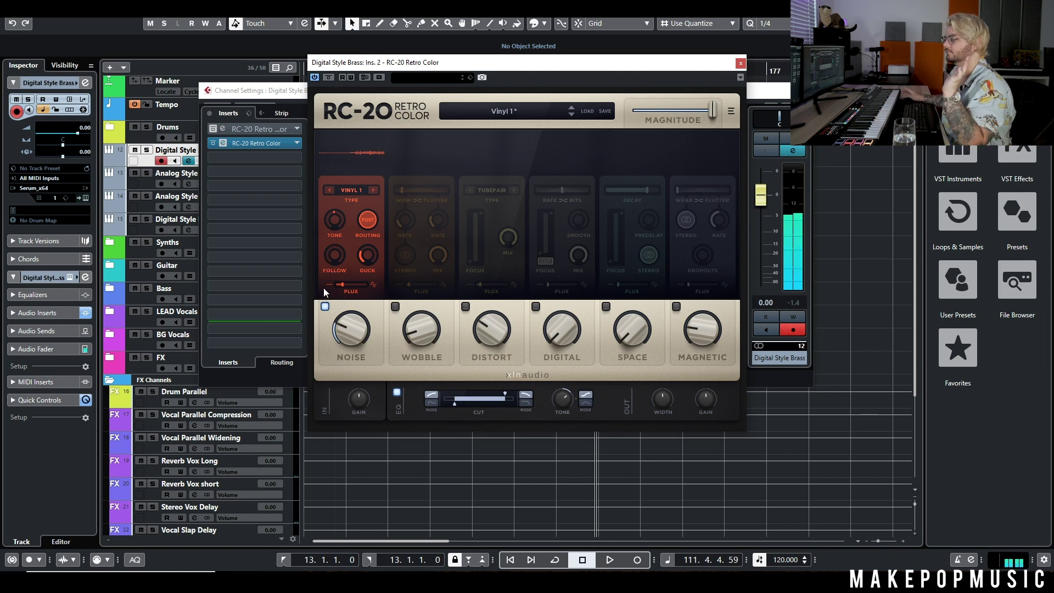
pyautogui.moveTo(324, 288); pyautogui.dragTo(364, 196)
pyautogui.moveTo(368, 258); pyautogui.dragTo(395, 215)
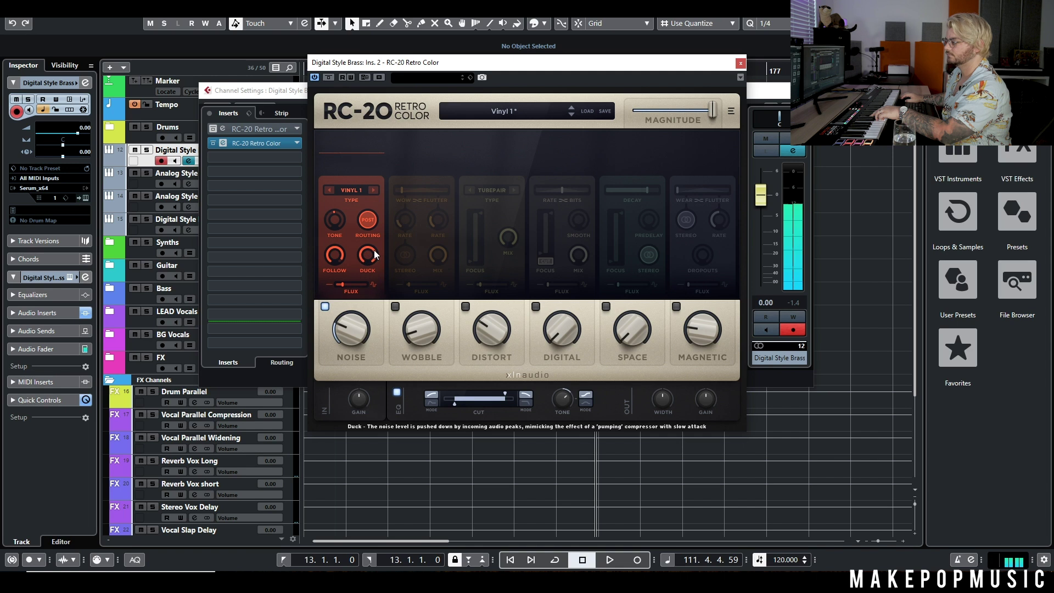
pyautogui.moveTo(374, 257); pyautogui.dragTo(364, 277)
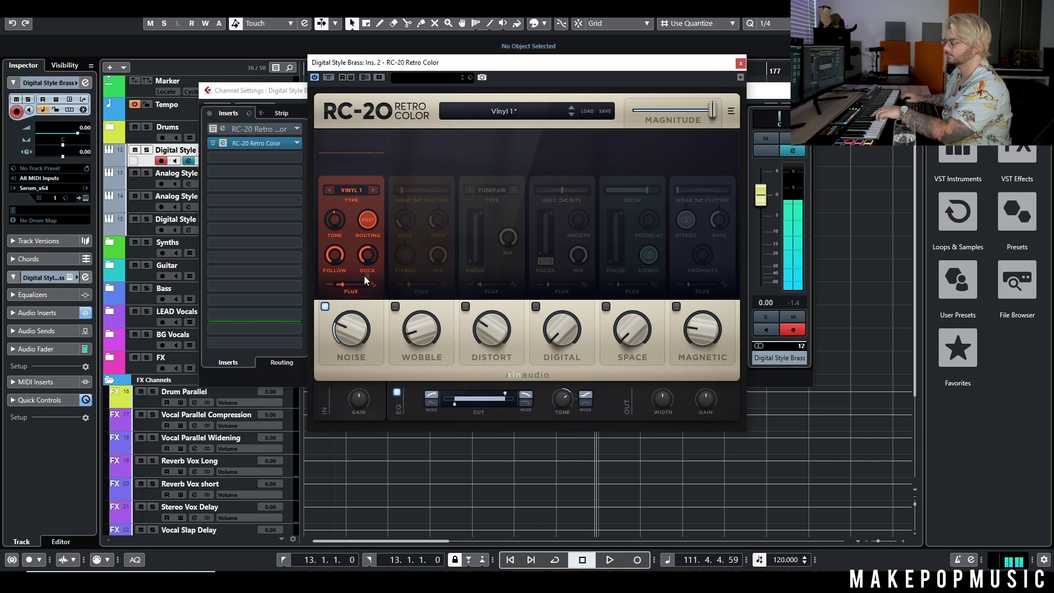
pyautogui.moveTo(363, 274)
pyautogui.mouseDown()
pyautogui.moveTo(354, 273)
pyautogui.moveTo(380, 263)
pyautogui.mouseUp()
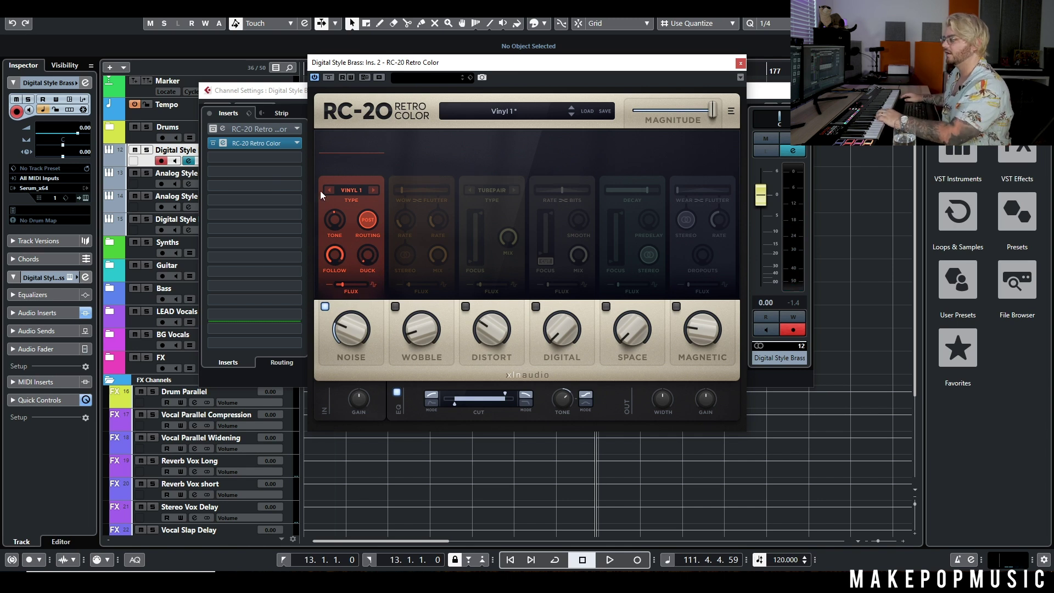
# Audition the 7.5" and 15" noise types, and set the Noise module's type to DC
pyautogui.click(373, 190)
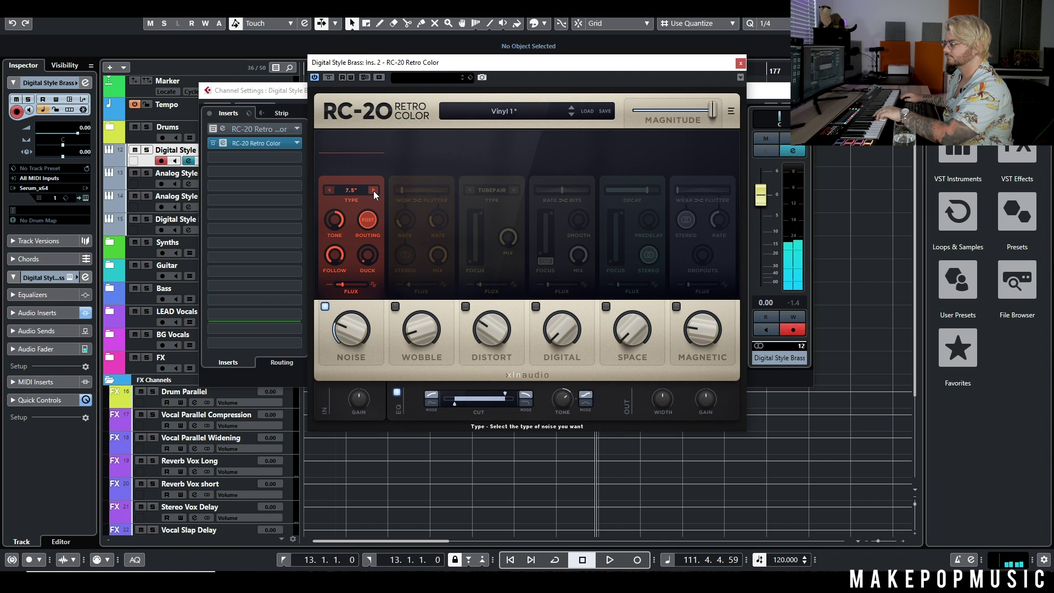
pyautogui.click(374, 190)
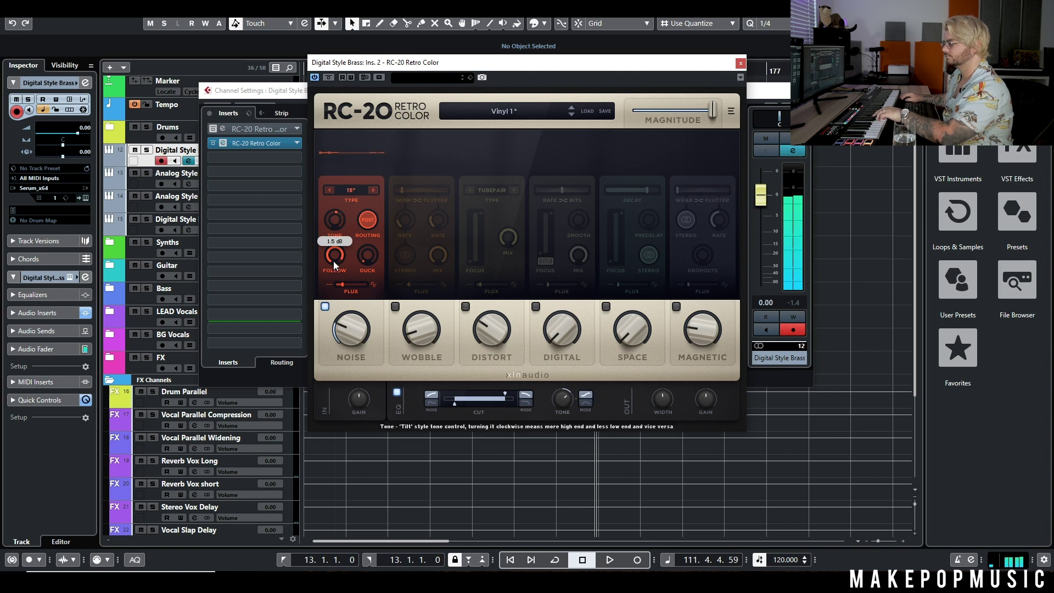
pyautogui.click(373, 190)
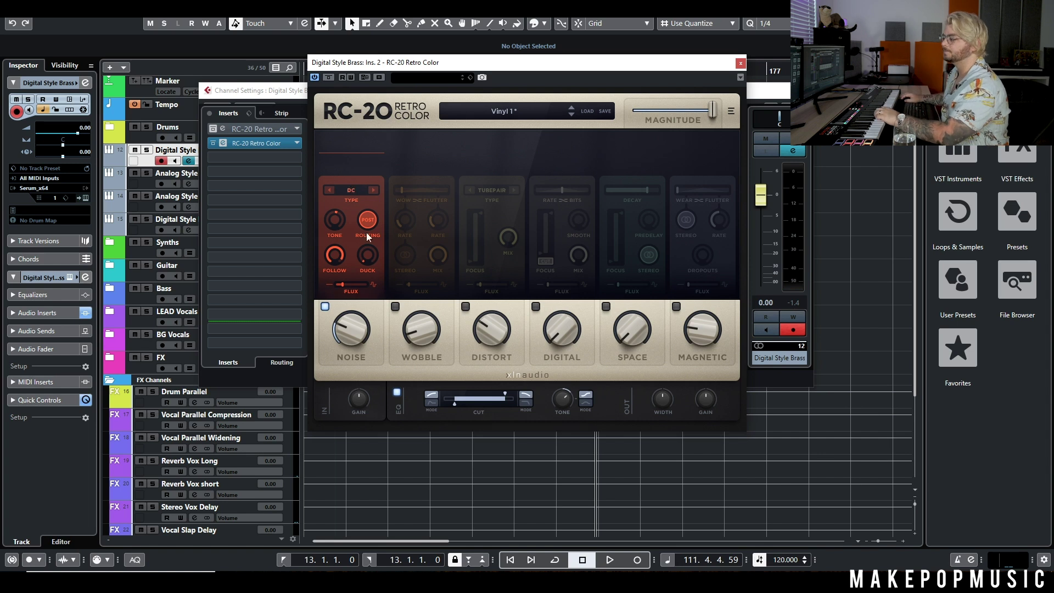
# Turn on the Distort module with the Tubepair type, try its Flux at about 67 %, and lower the Distort amount
pyautogui.click(465, 306)
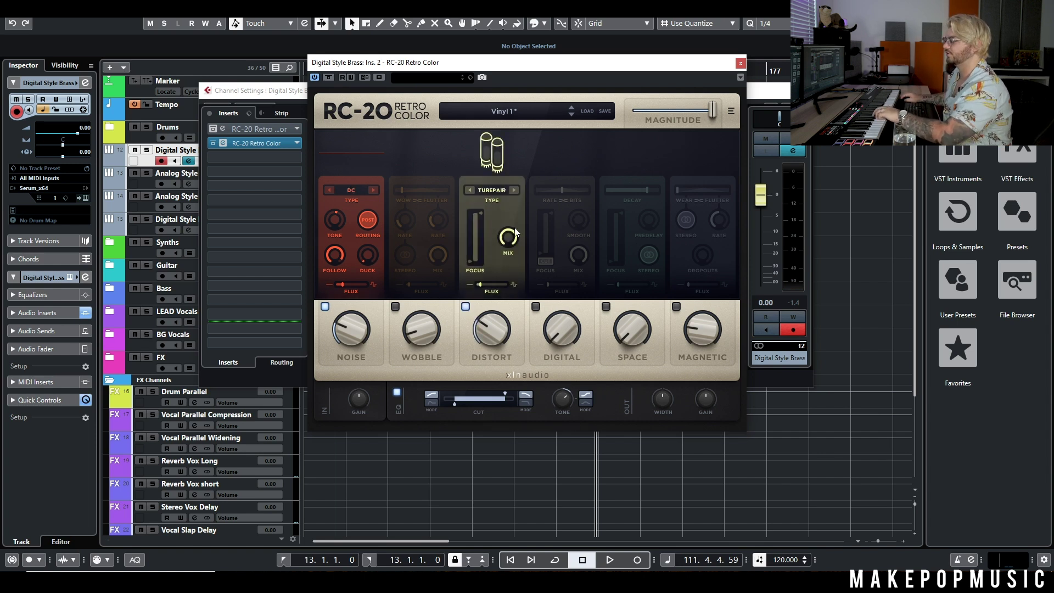
pyautogui.click(514, 190)
pyautogui.moveTo(474, 257)
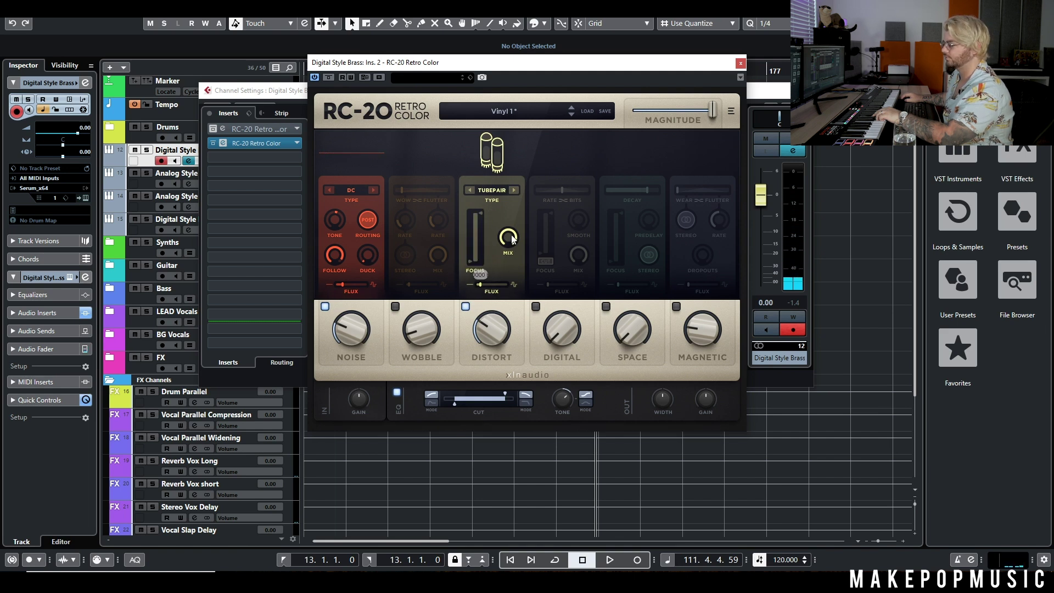
pyautogui.moveTo(480, 285); pyautogui.dragTo(498, 285)
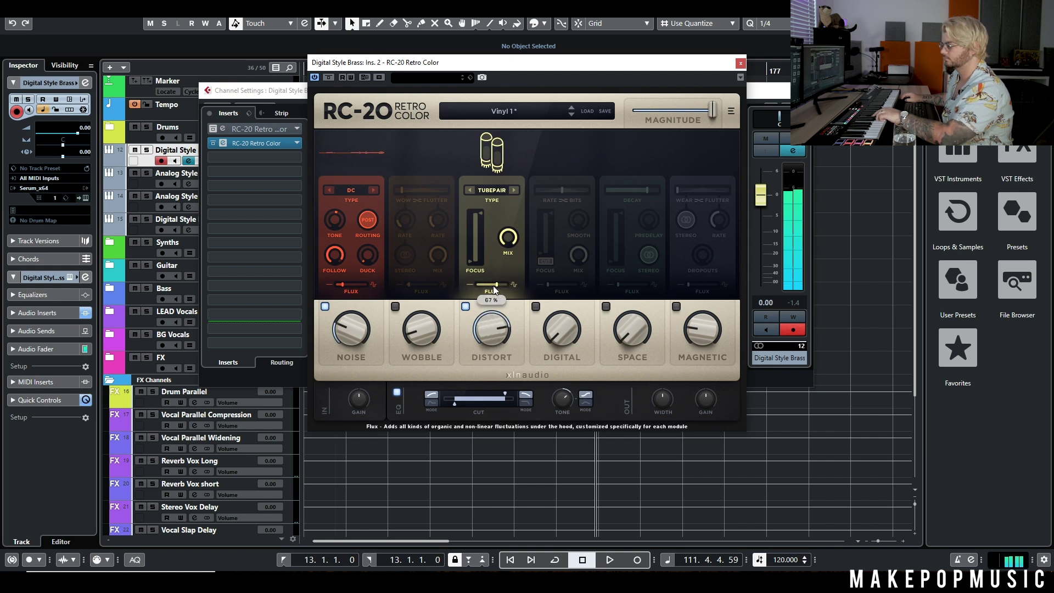
pyautogui.moveTo(496, 285); pyautogui.dragTo(481, 285)
pyautogui.moveTo(493, 333); pyautogui.dragTo(479, 427)
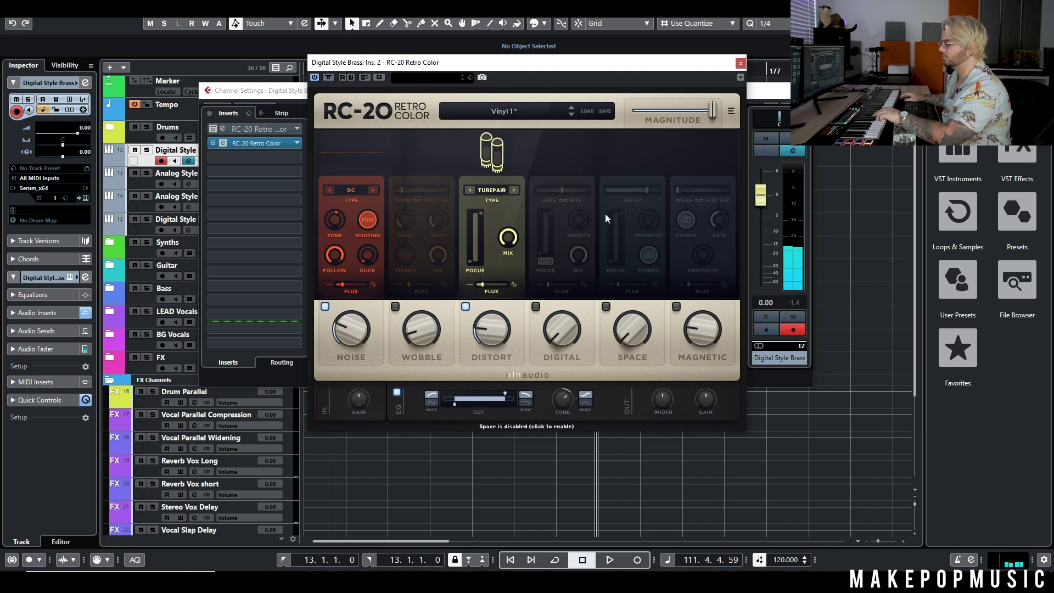
# Turn on the Magnetic module with Wear at 100 %, Flutter at 50 % and the Magnetic amount at 44 %
pyautogui.click(677, 307)
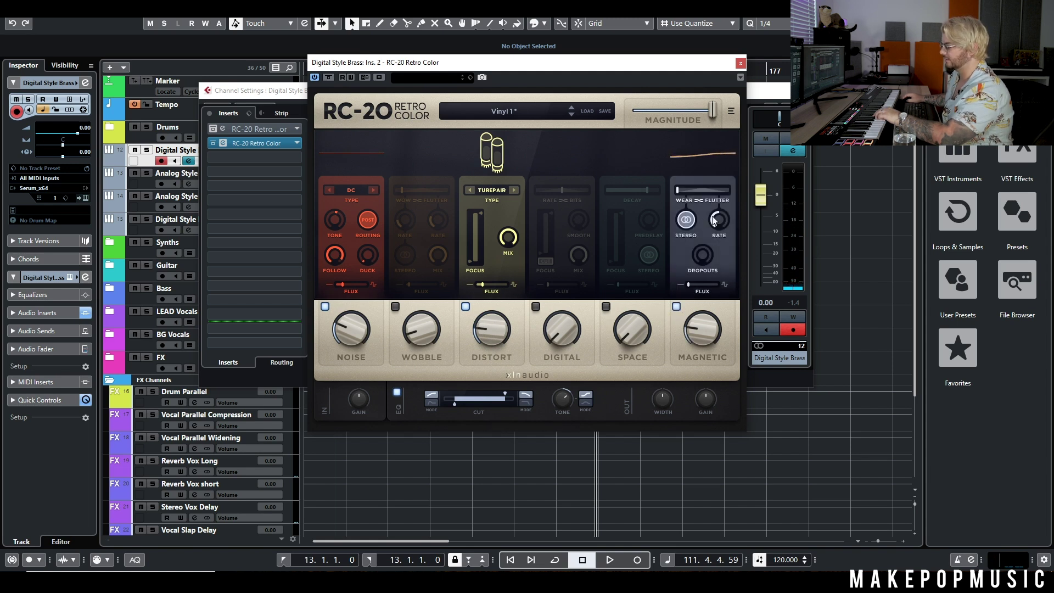
pyautogui.moveTo(681, 193); pyautogui.dragTo(720, 205)
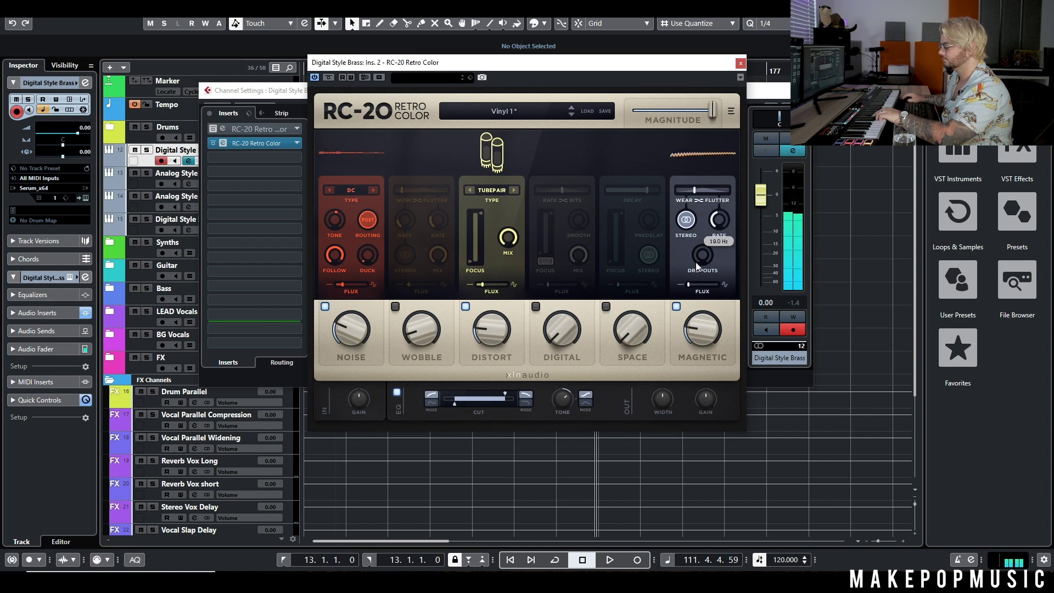
pyautogui.moveTo(702, 329); pyautogui.dragTo(699, 192)
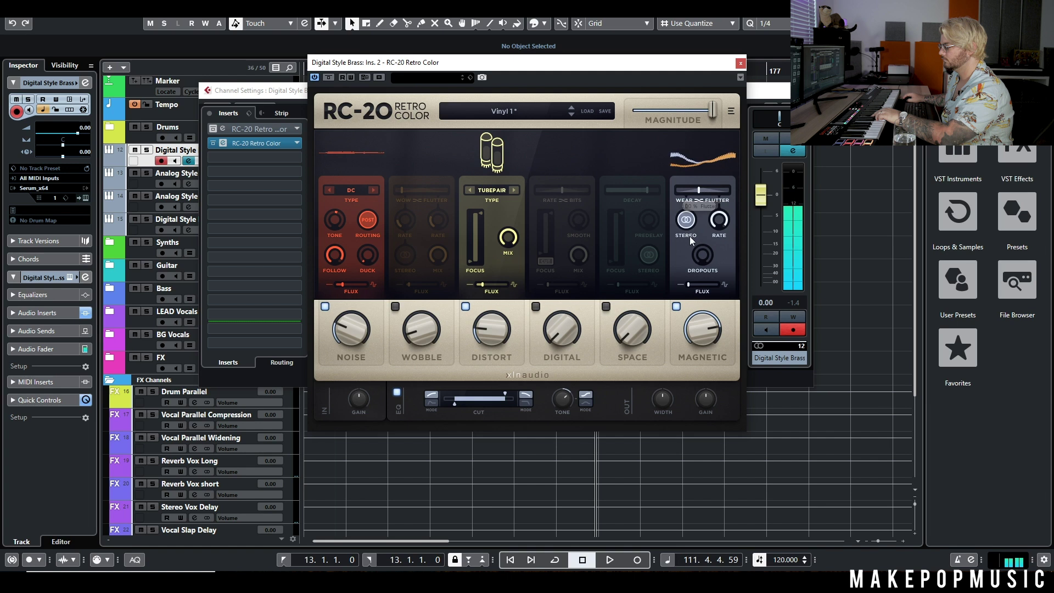
pyautogui.moveTo(688, 284)
pyautogui.mouseDown()
pyautogui.moveTo(745, 281)
pyautogui.moveTo(689, 284)
pyautogui.mouseUp()
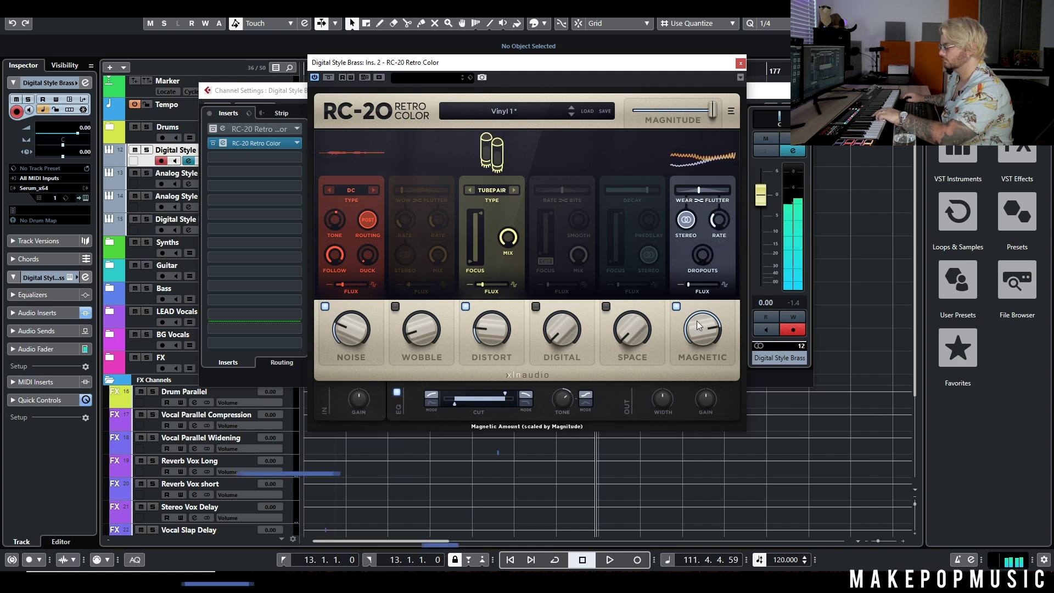
pyautogui.moveTo(698, 190); pyautogui.dragTo(690, 193)
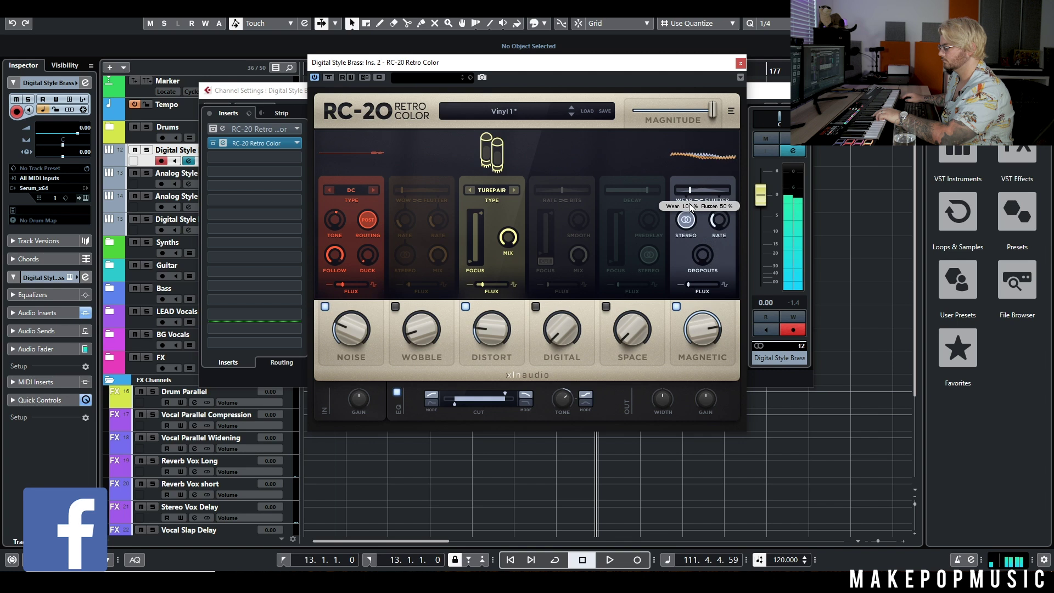
pyautogui.moveTo(702, 333); pyautogui.dragTo(694, 353)
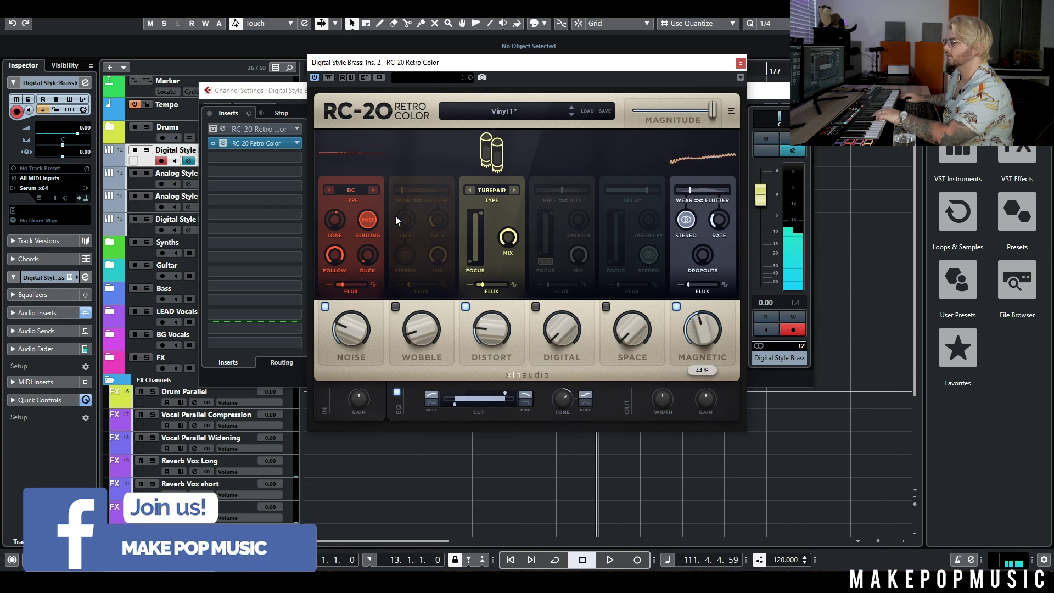
# Turn on the Wobble module and try its amount and mix ranges, settling on 13 % Wobble and 100 % mix
pyautogui.click(395, 306)
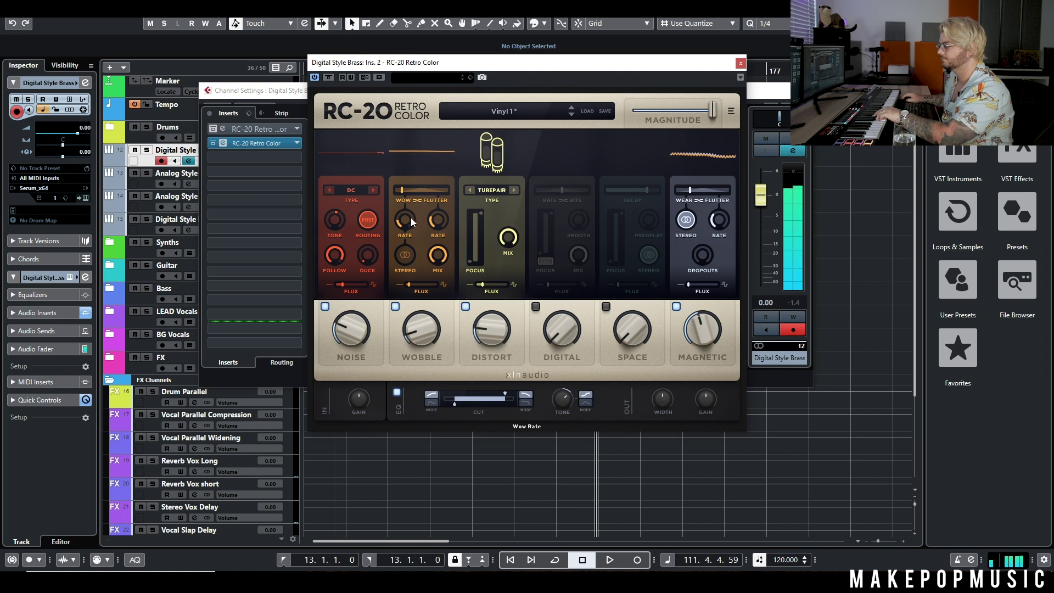
pyautogui.moveTo(422, 329); pyautogui.dragTo(463, 219)
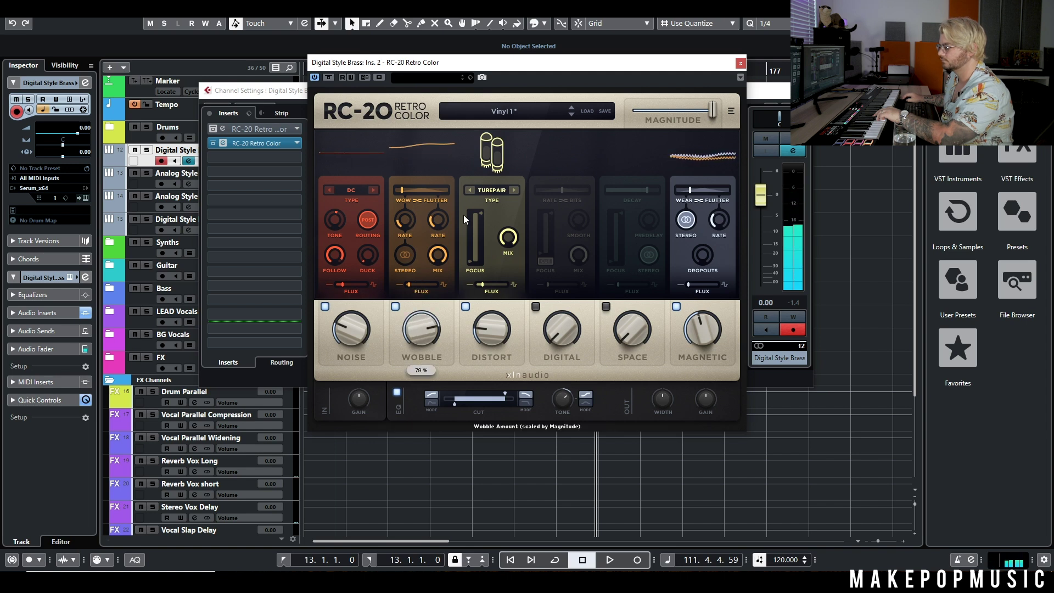
pyautogui.moveTo(437, 233)
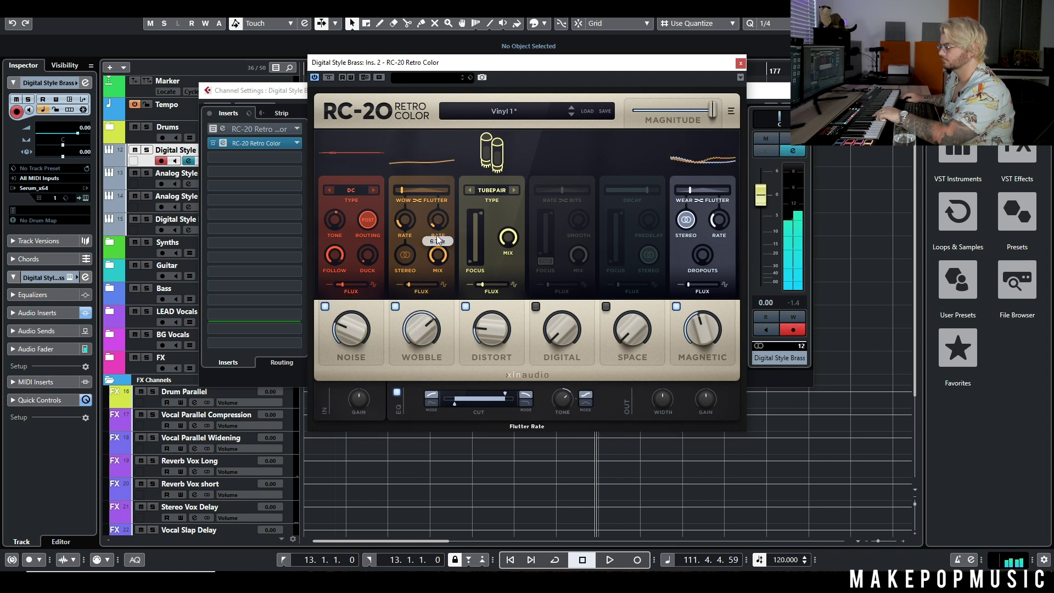
pyautogui.moveTo(422, 330); pyautogui.dragTo(400, 418)
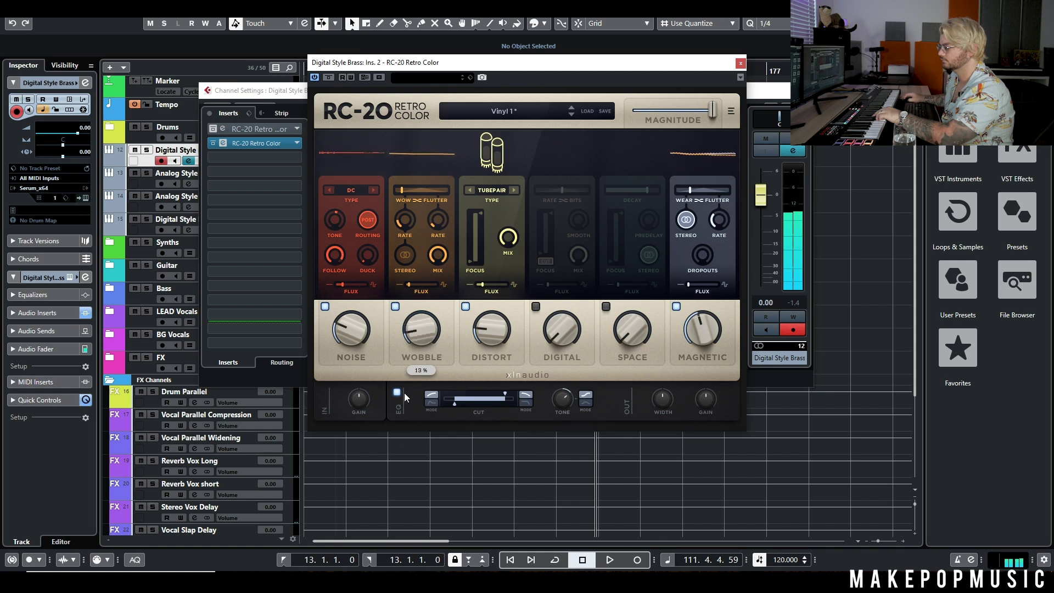
pyautogui.moveTo(437, 255); pyautogui.dragTo(437, 343)
pyautogui.moveTo(437, 304); pyautogui.dragTo(450, 227)
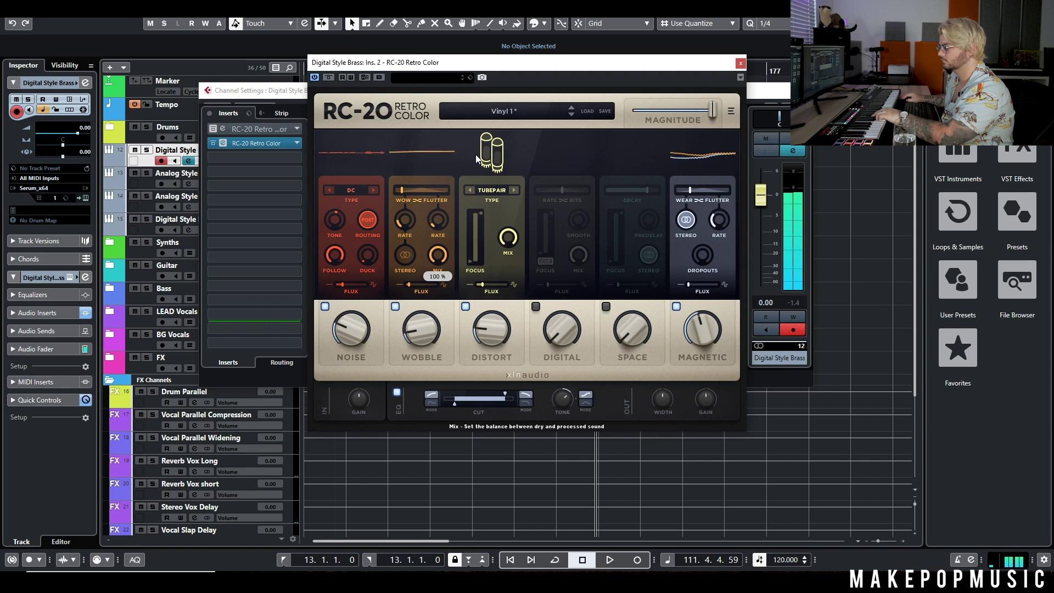
# Compare the brass sound with the second RC-20 insert bypassed and active, and set its Noise amount to 22 %
pyautogui.click(327, 77)
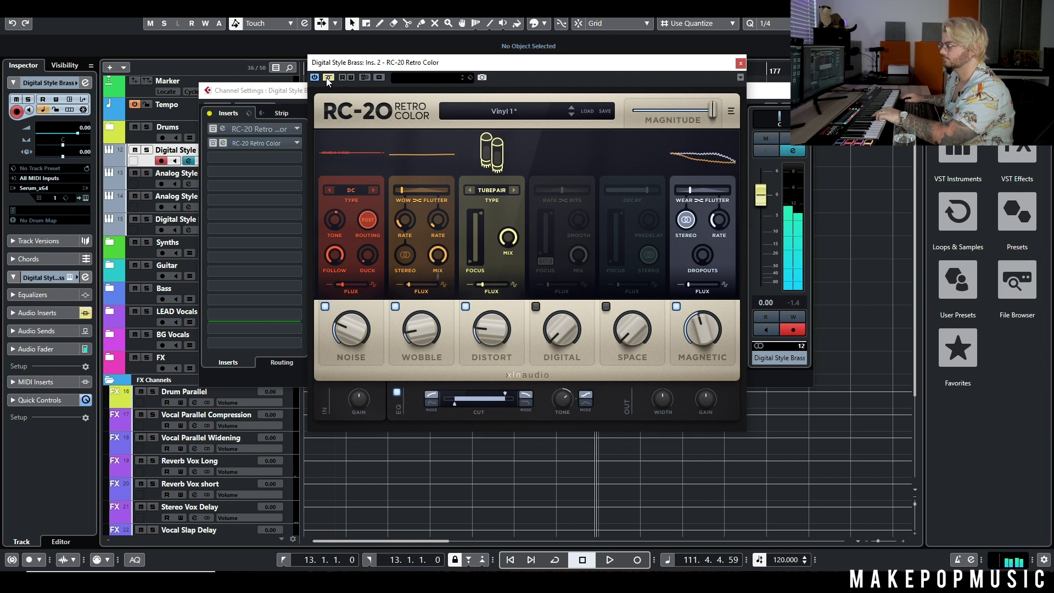
pyautogui.click(326, 78)
pyautogui.click(326, 77)
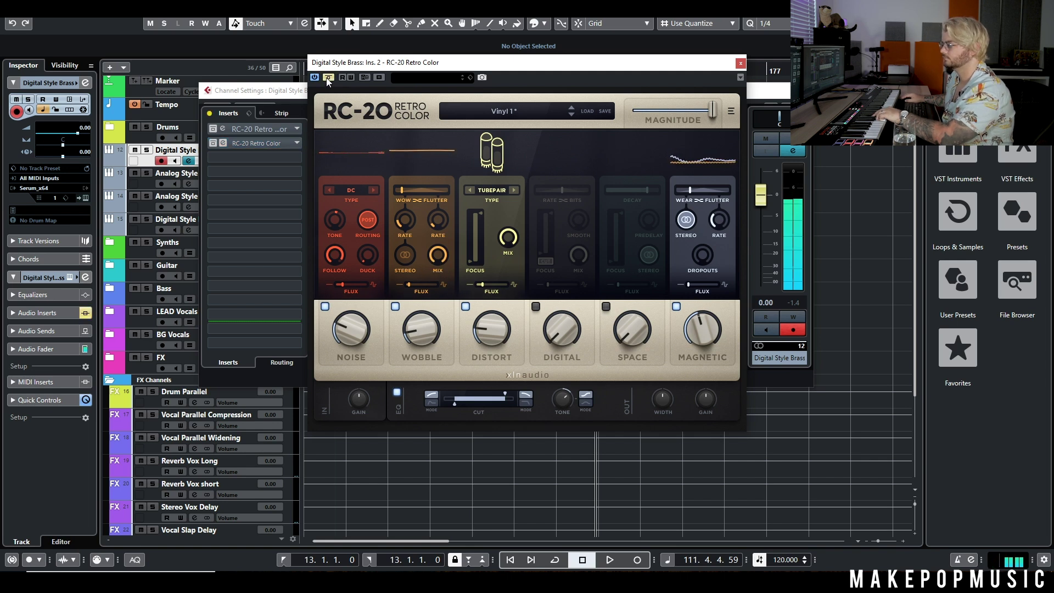
pyautogui.moveTo(355, 68); pyautogui.dragTo(411, 194)
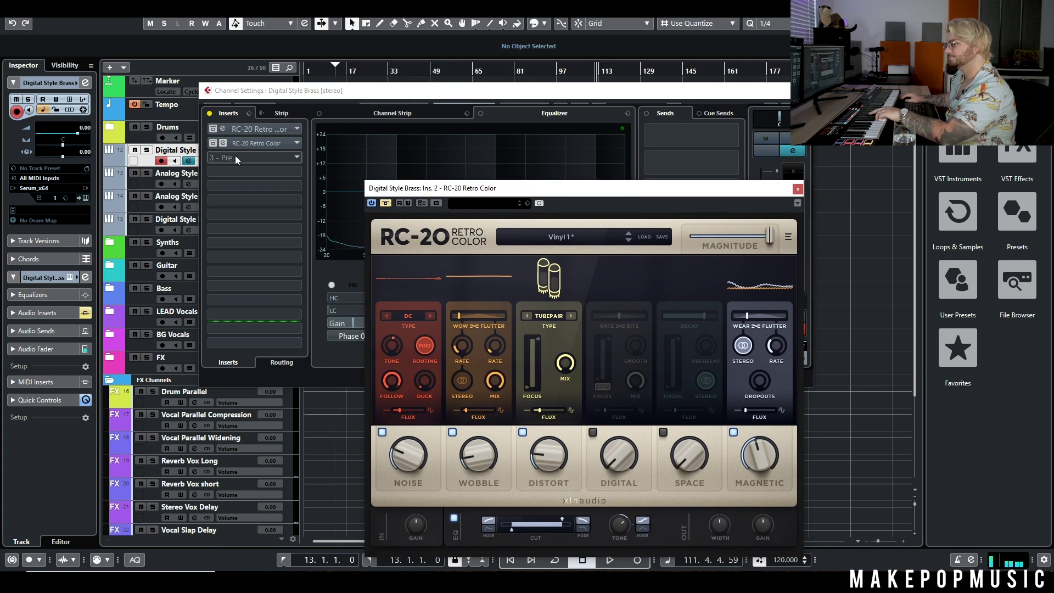
pyautogui.click(385, 203)
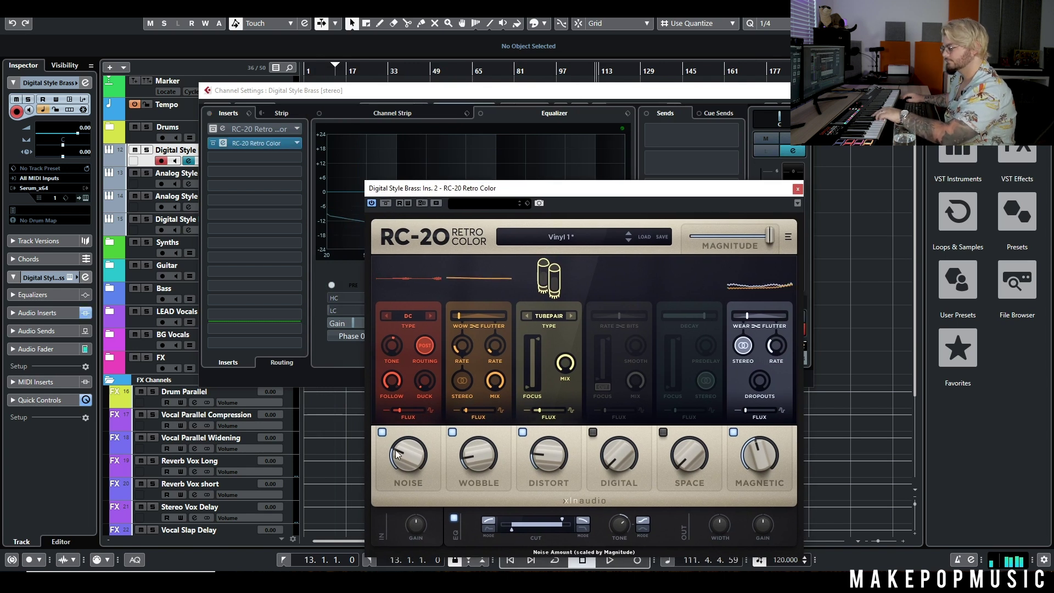
pyautogui.moveTo(401, 450); pyautogui.dragTo(401, 455)
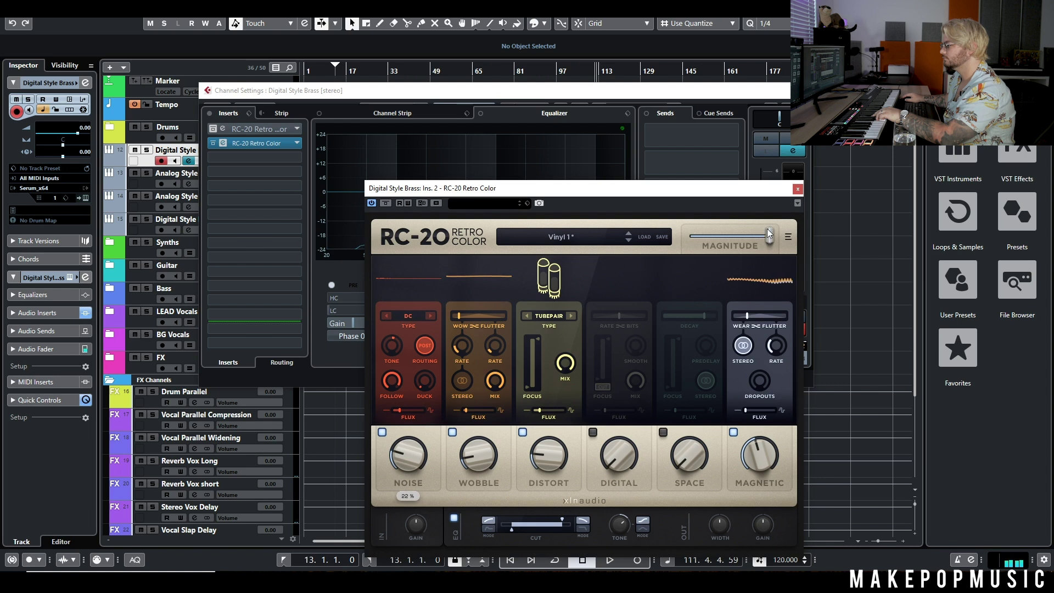
pyautogui.click(797, 191)
# Insert FabFilter Pro-Q 3 in the third insert slot of the Digital Style Brass channel
pyautogui.click(252, 156)
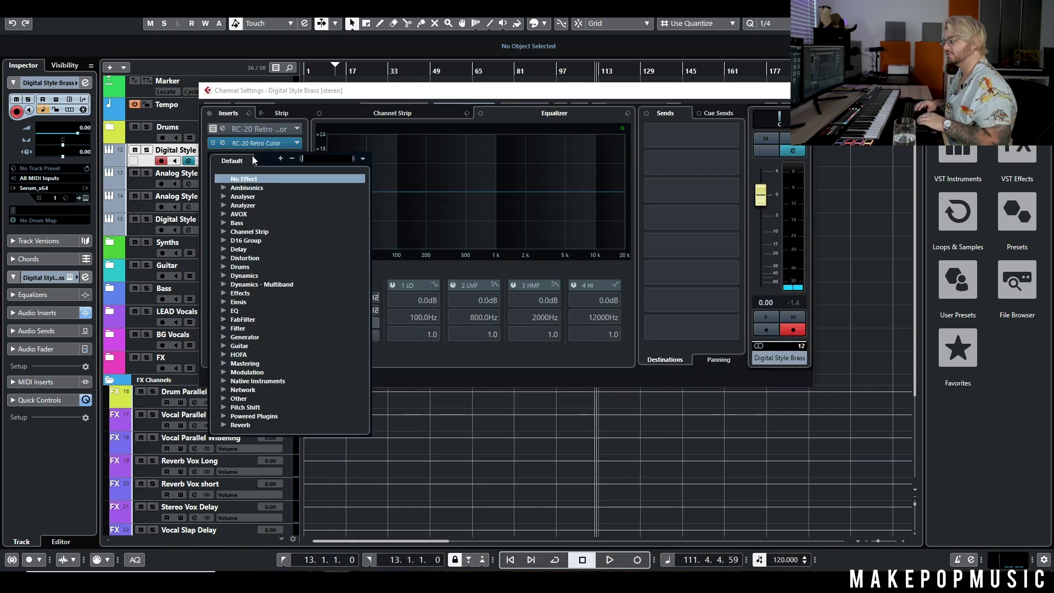
pyautogui.write('pro')
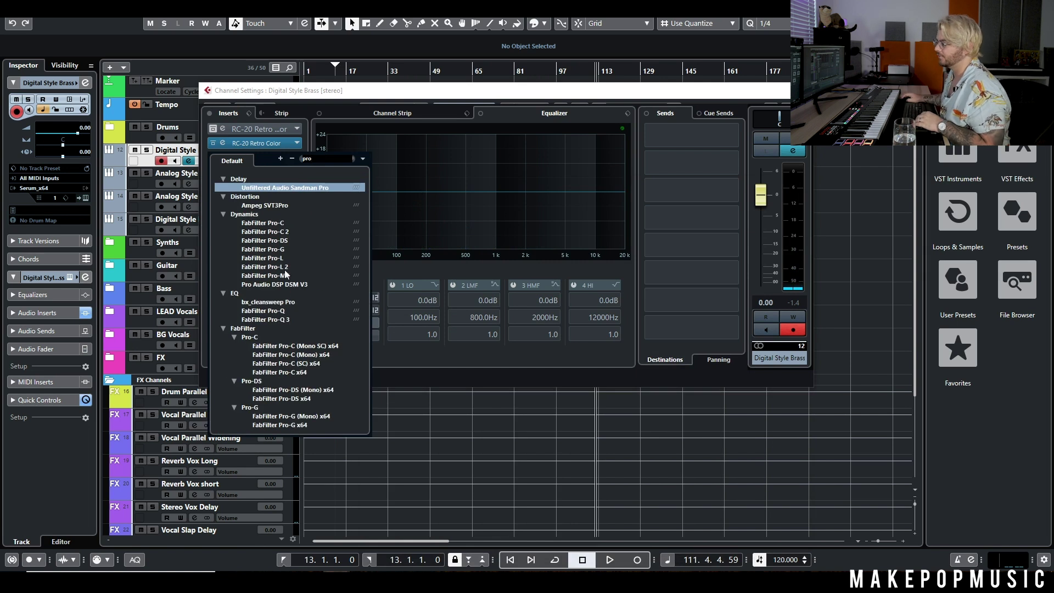
pyautogui.click(279, 318)
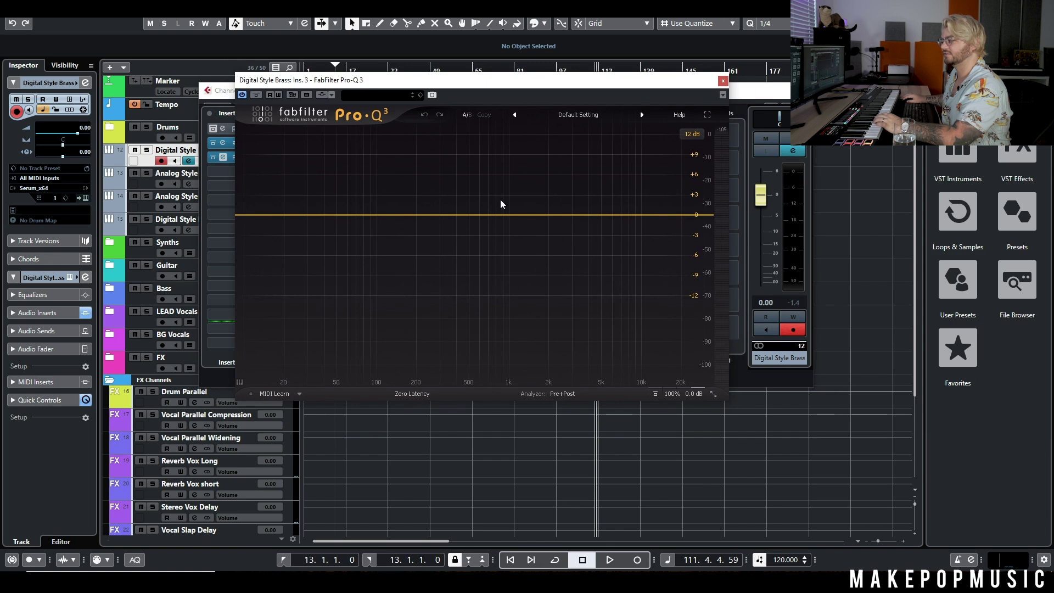
# Shape Pro-Q 3 with a low-shelf boost of 2.20 dB at 110.76 Hz and a high-shelf cut of 8.82 dB at 13982 Hz
pyautogui.moveTo(696, 215); pyautogui.dragTo(693, 241)
pyautogui.scroll(-3, 640, 335)
pyautogui.moveTo(247, 216); pyautogui.dragTo(382, 207)
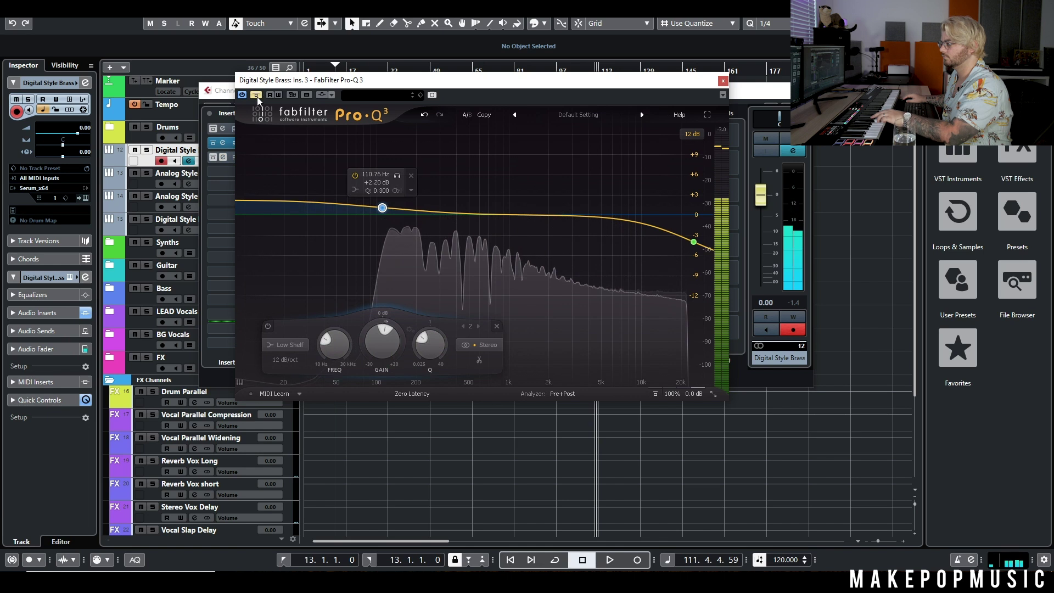
pyautogui.moveTo(694, 242); pyautogui.dragTo(660, 247)
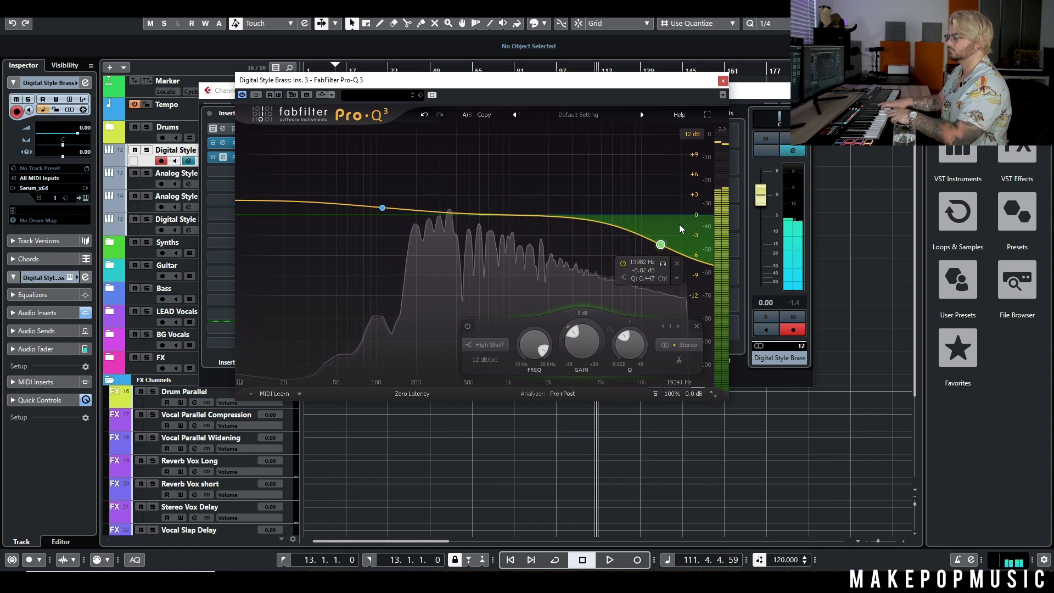
# Reopen RC-20 in the second insert, turn off the Noise module's post routing, and close both plug-in windows
pyautogui.moveTo(286, 80); pyautogui.dragTo(299, 173)
pyautogui.click(258, 143)
pyautogui.moveTo(399, 453)
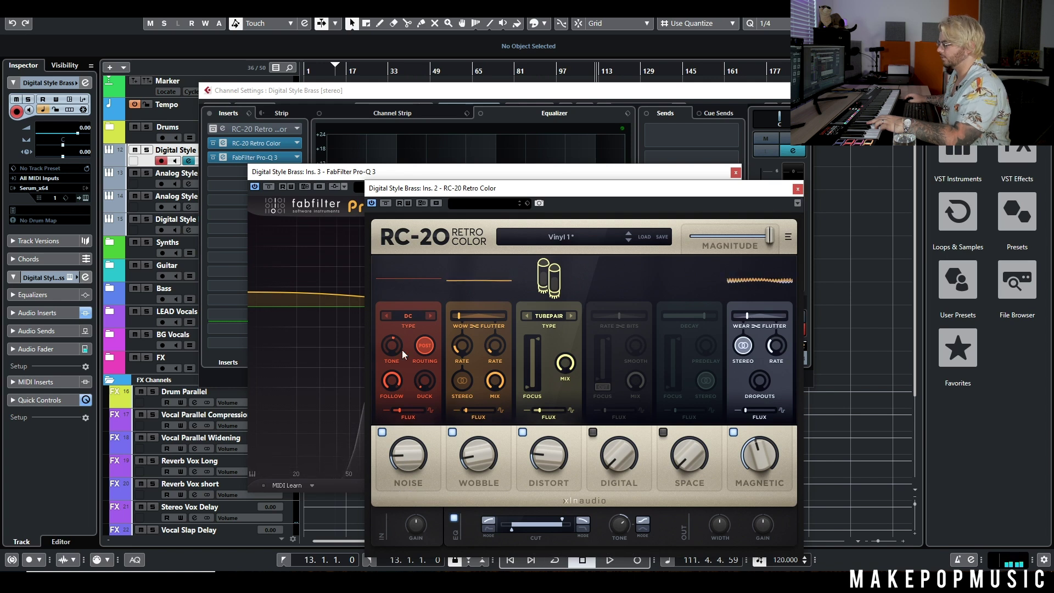
pyautogui.click(426, 346)
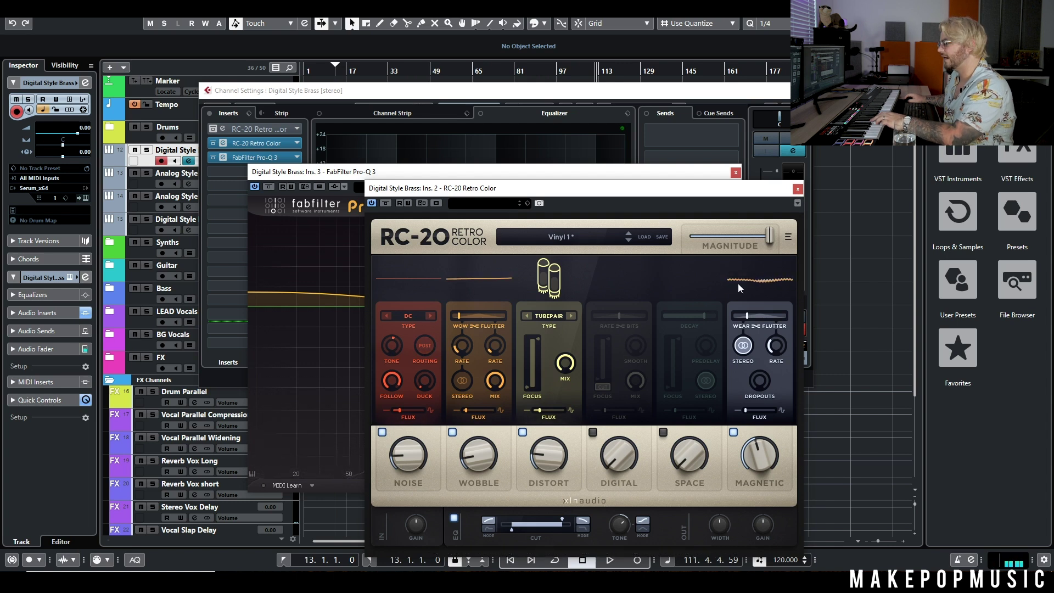
pyautogui.click(797, 188)
pyautogui.click(735, 173)
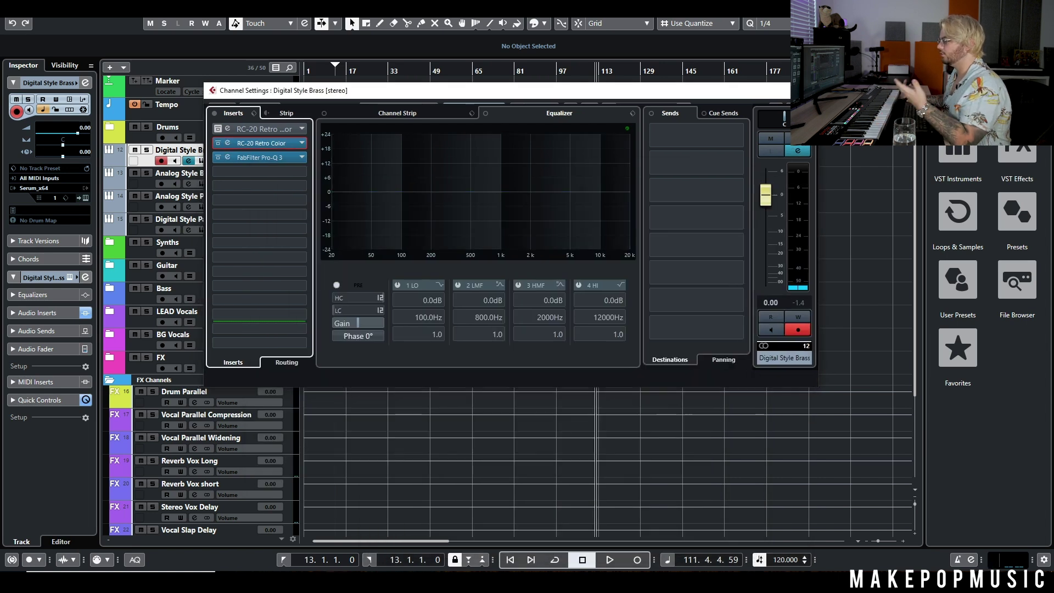
pyautogui.click(788, 95)
pyautogui.click(269, 207)
pyautogui.click(188, 207)
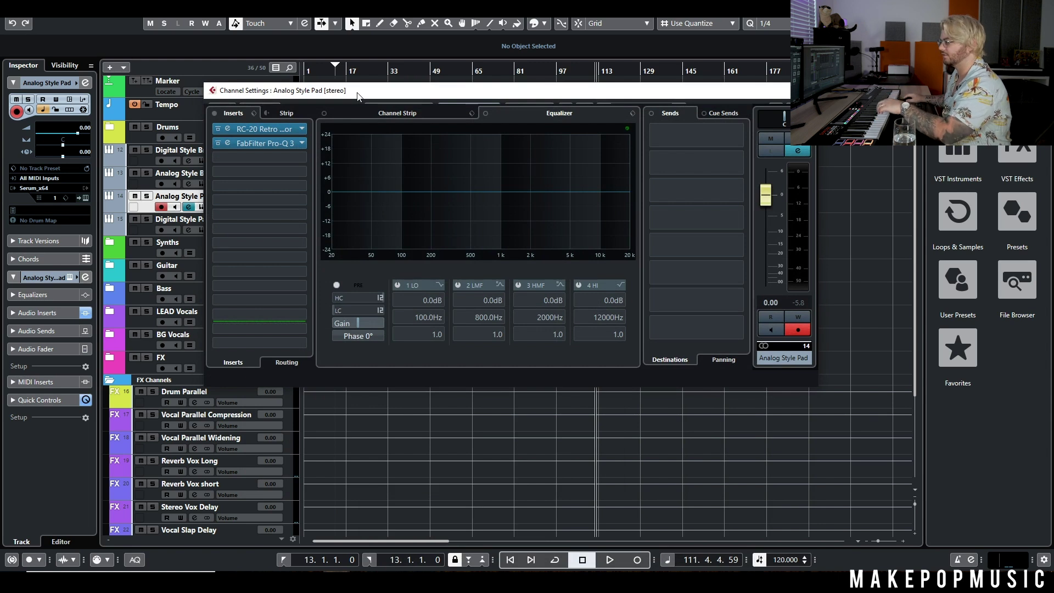
pyautogui.moveTo(357, 96); pyautogui.dragTo(410, 108)
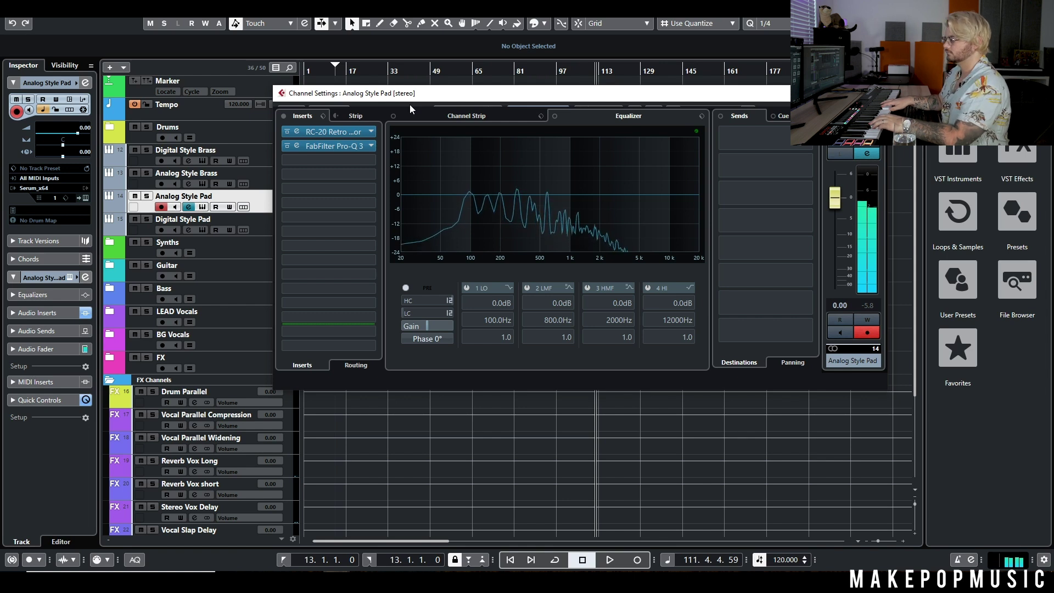
pyautogui.click(258, 223)
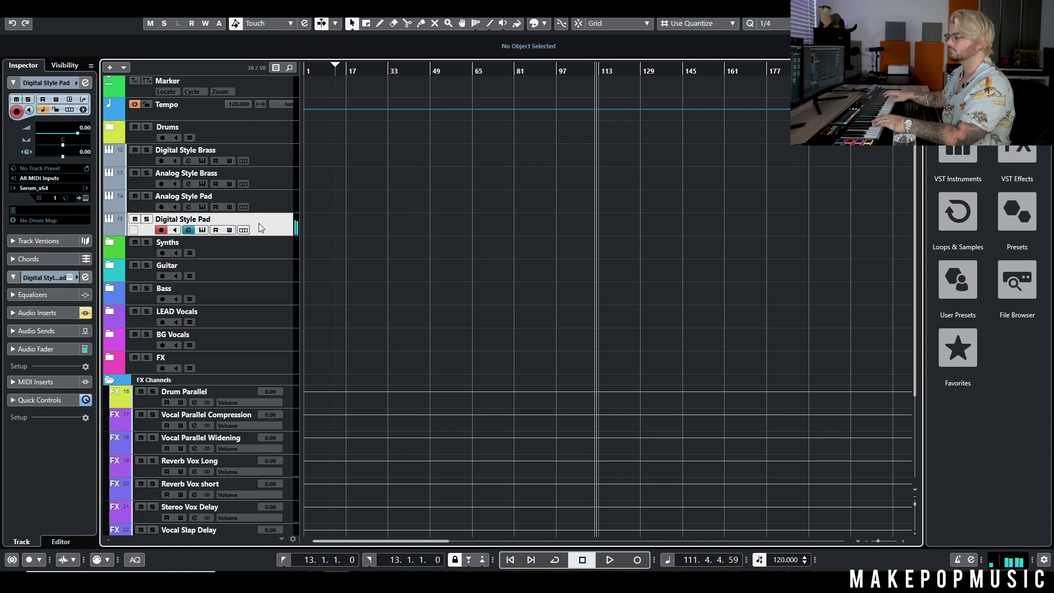
pyautogui.click(277, 195)
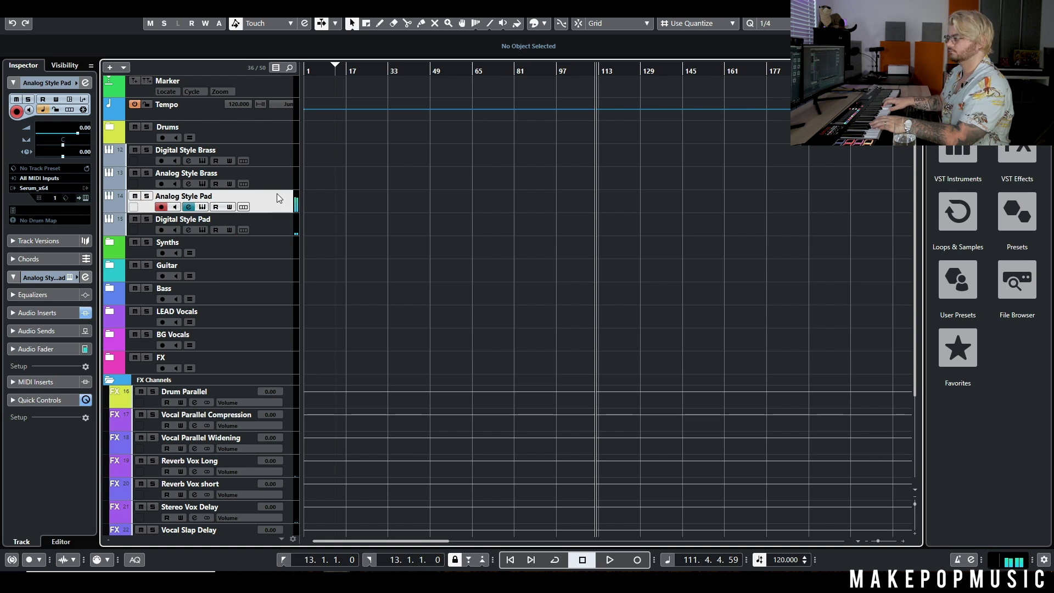
# Examine the Analog Style Pad's Serum patch alongside its channel insert chain
pyautogui.click(202, 207)
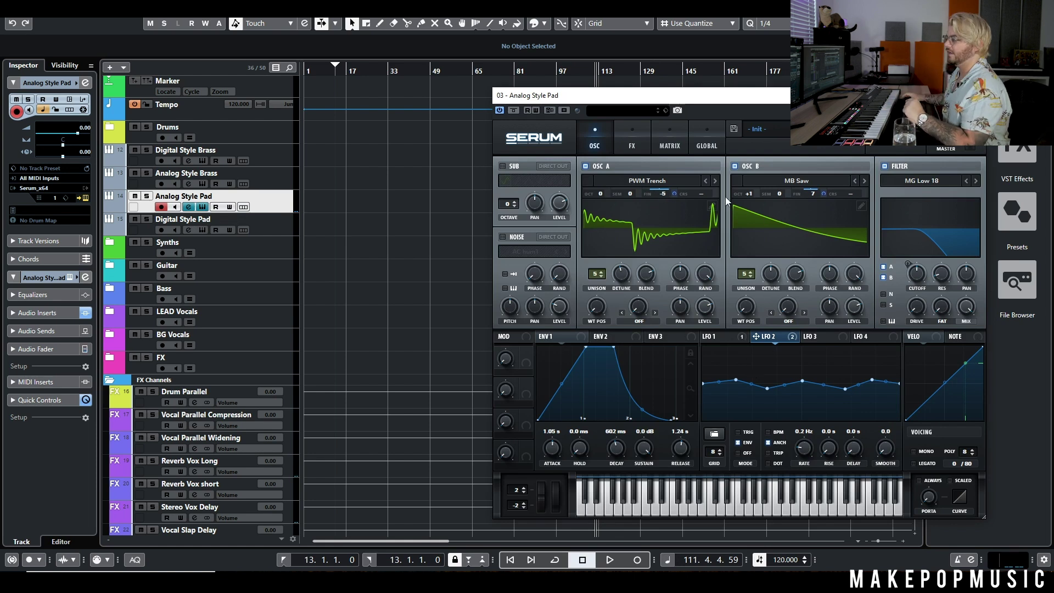
pyautogui.click(188, 207)
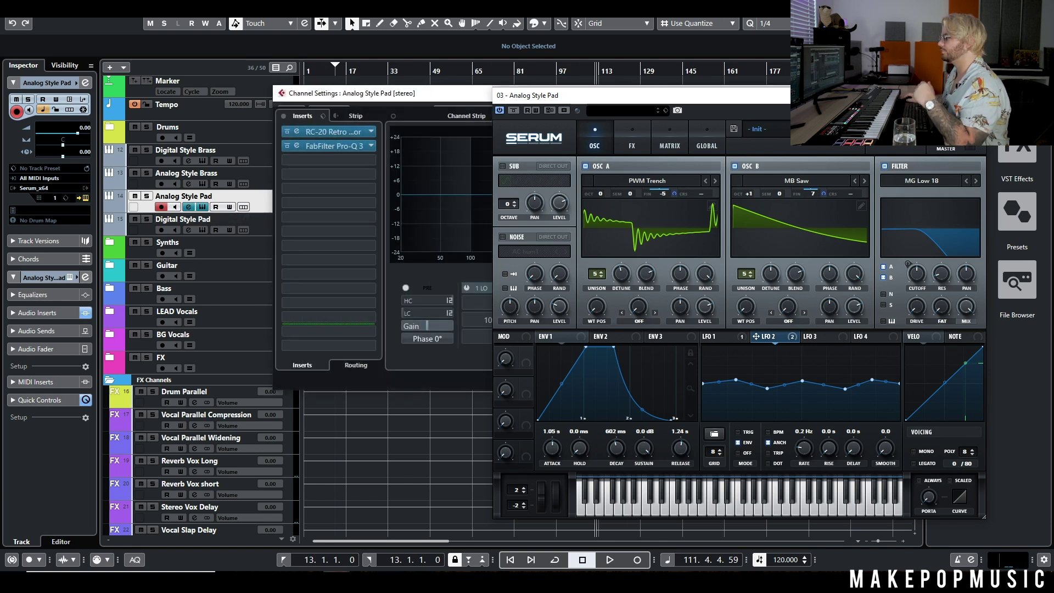
pyautogui.click(974, 95)
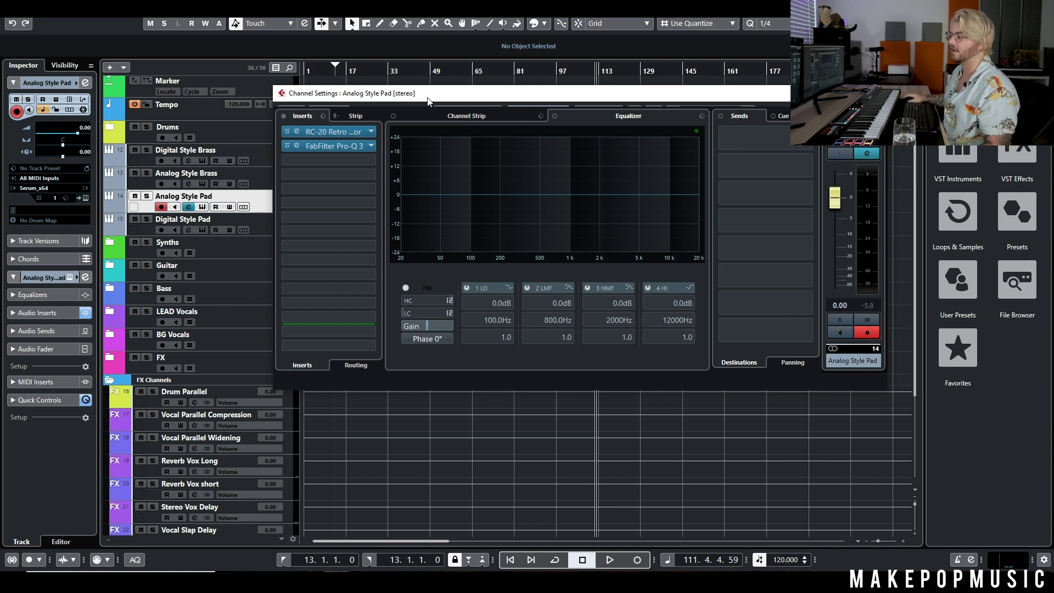
# Open RC-20 on the Analog Style Pad, audition its Magnitude down to 0 %, and close the plug-in and channel settings
pyautogui.click(330, 133)
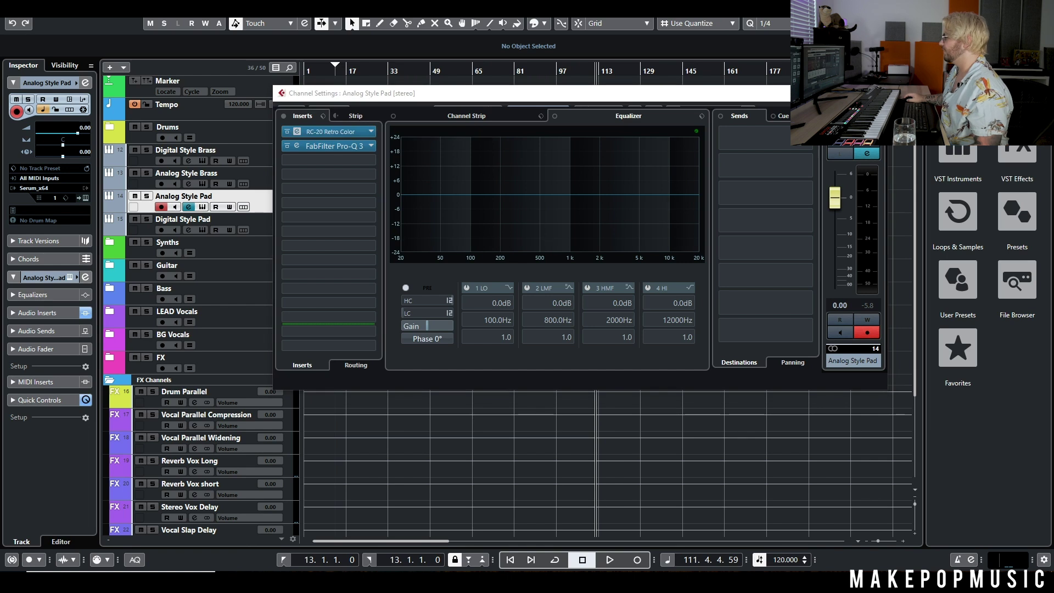
pyautogui.moveTo(619, 173)
pyautogui.mouseDown()
pyautogui.moveTo(614, 185)
pyautogui.moveTo(667, 173)
pyautogui.moveTo(625, 169)
pyautogui.mouseUp()
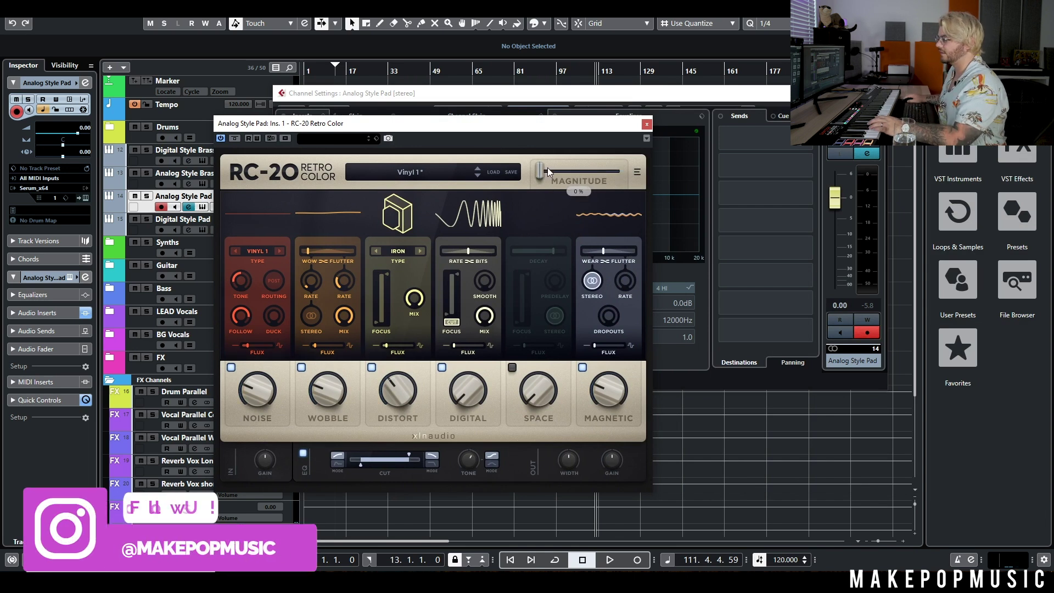
pyautogui.click(646, 123)
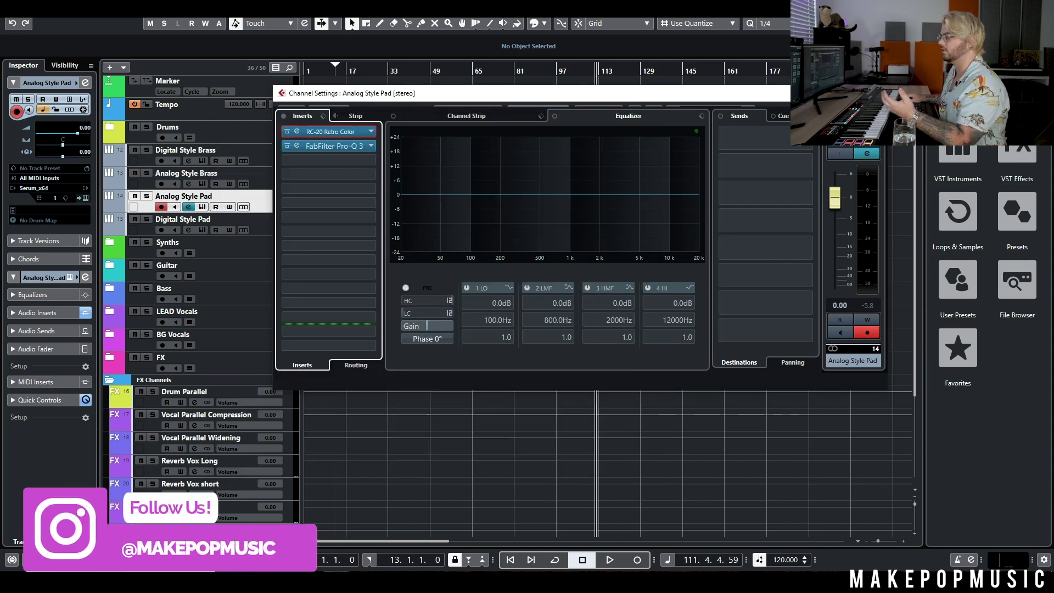
pyautogui.press('Escape')
# Reopen the Analog Style Pad's Serum and step Oscillator A's warp mode through PWM and Flip to Mirror
pyautogui.click(203, 207)
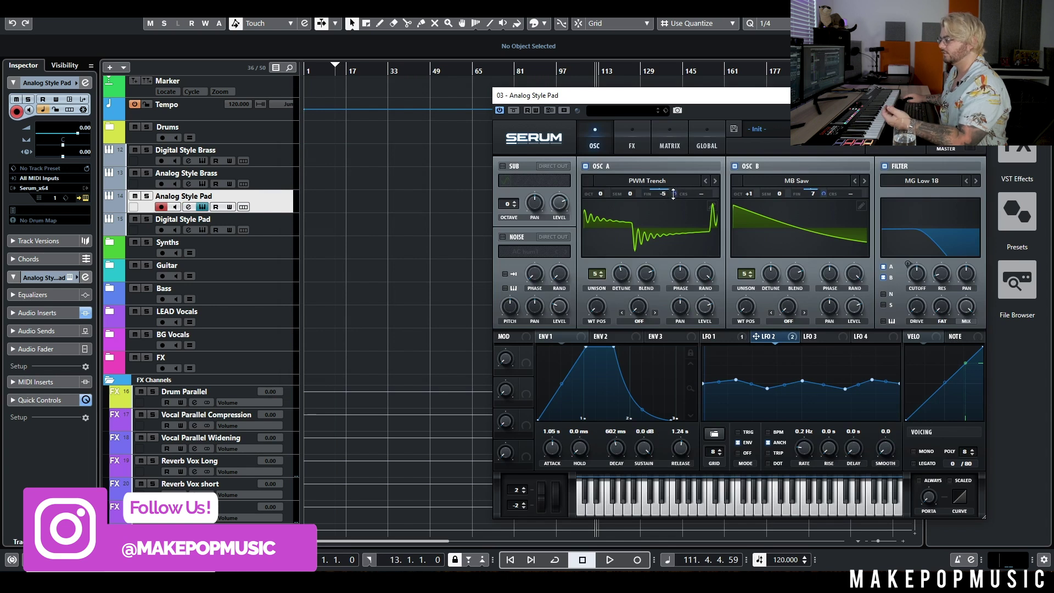
pyautogui.moveTo(826, 203)
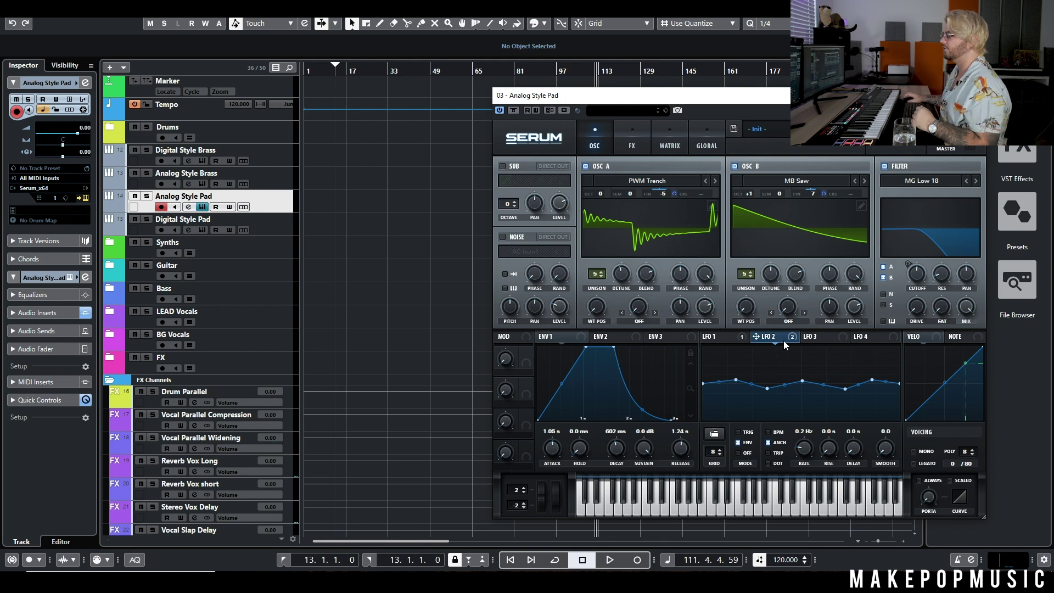
pyautogui.click(655, 312)
pyautogui.click(655, 312)
pyautogui.click(655, 312)
pyautogui.click(654, 312)
pyautogui.click(654, 312)
pyautogui.click(655, 313)
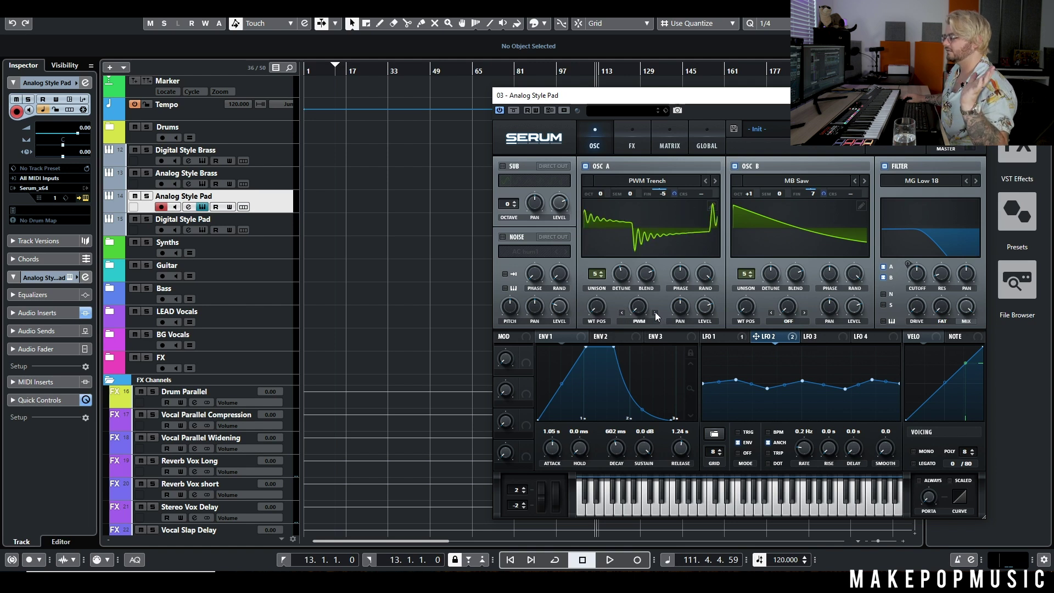
pyautogui.click(655, 313)
pyautogui.click(655, 313)
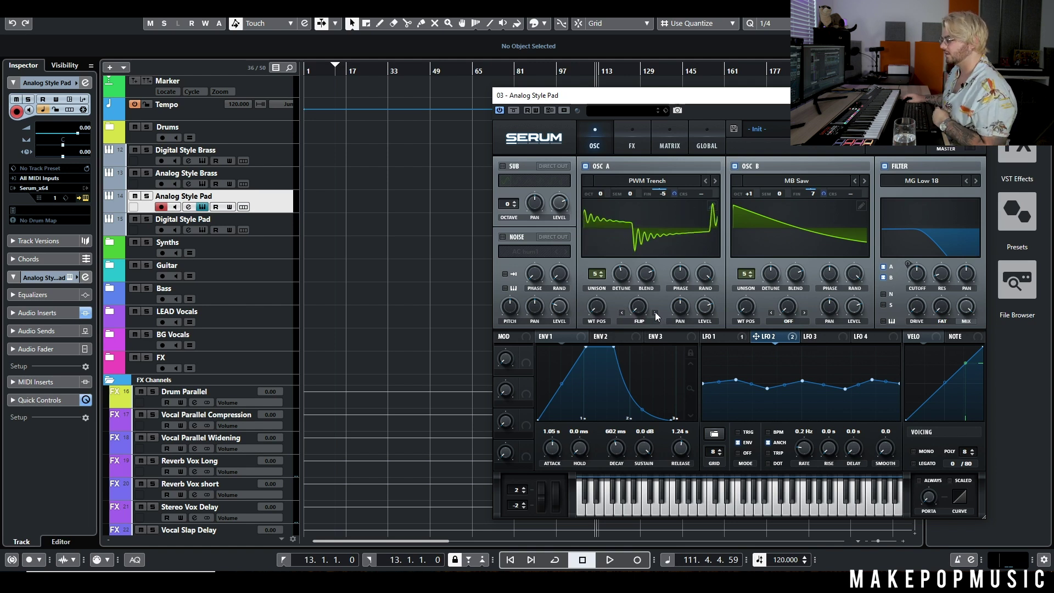
pyautogui.click(655, 313)
pyautogui.click(655, 312)
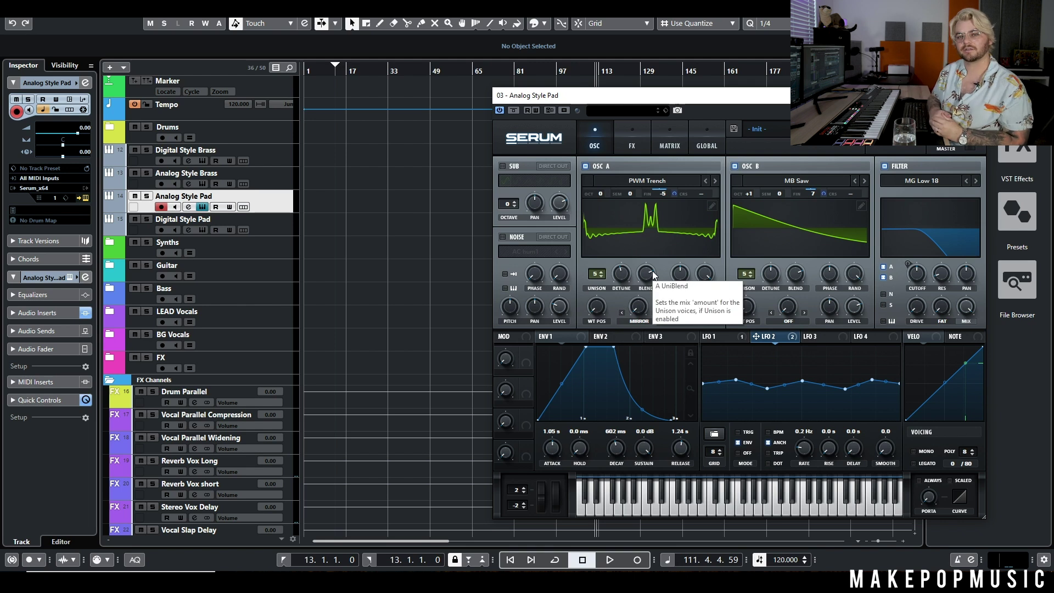